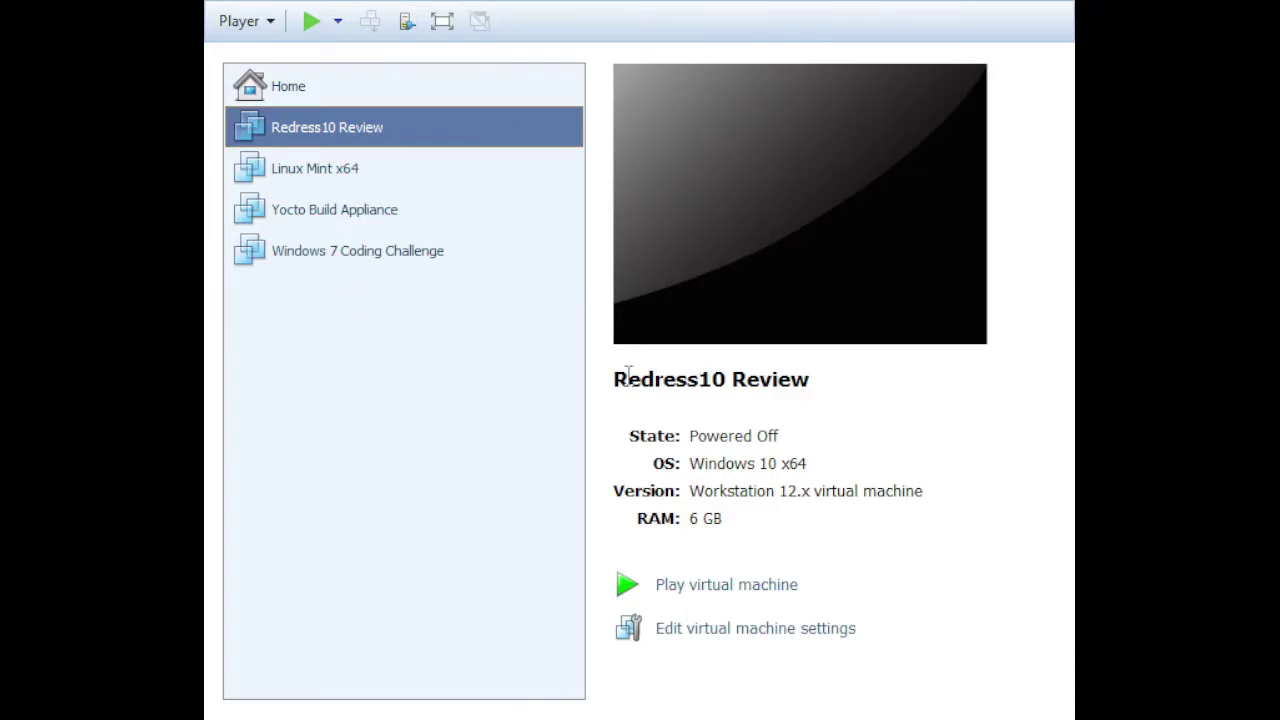
pyautogui.moveTo(627, 379); pyautogui.dragTo(848, 415)
pyautogui.click(763, 409)
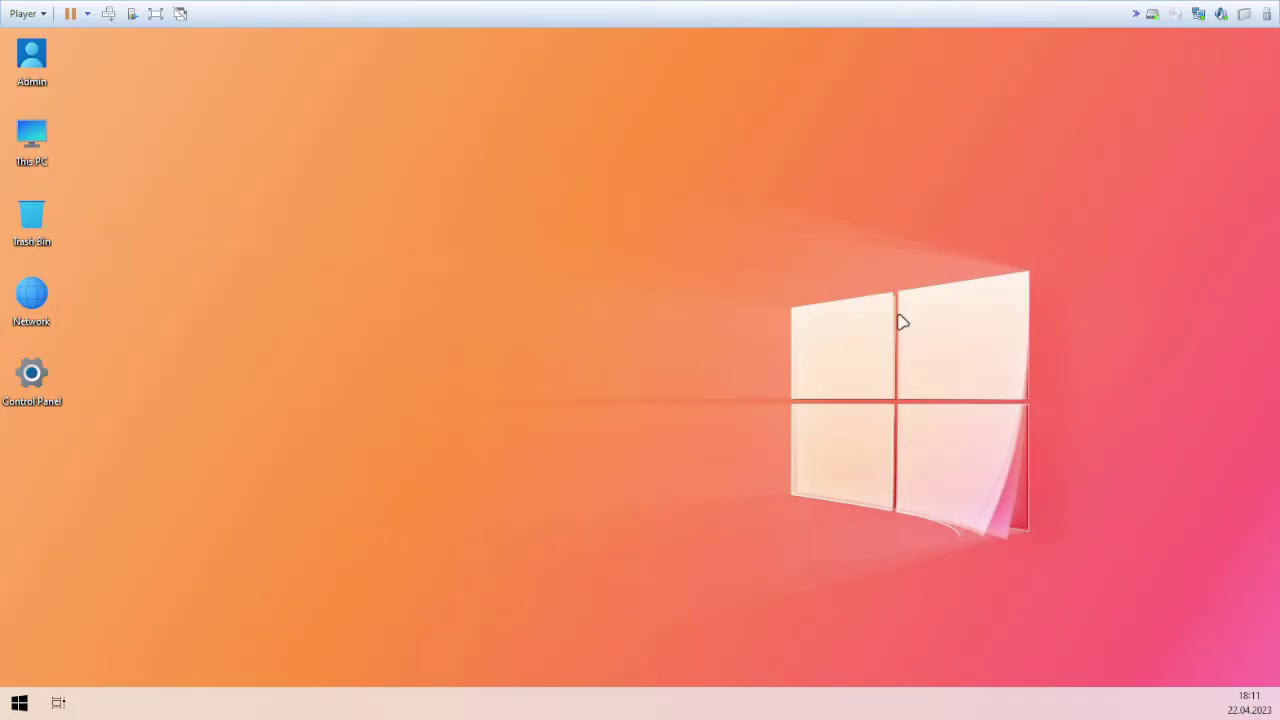
pyautogui.moveTo(1029, 257); pyautogui.dragTo(745, 537)
pyautogui.moveTo(1060, 538); pyautogui.dragTo(731, 287)
pyautogui.moveTo(729, 224); pyautogui.dragTo(1011, 614)
pyautogui.moveTo(1034, 283); pyautogui.dragTo(780, 444)
pyautogui.moveTo(1078, 241); pyautogui.dragTo(866, 450)
pyautogui.moveTo(1049, 563); pyautogui.dragTo(794, 400)
# Hide the Meet Now icon from the hidden notification-area icons and check the remaining ones.
pyautogui.click(1193, 703)
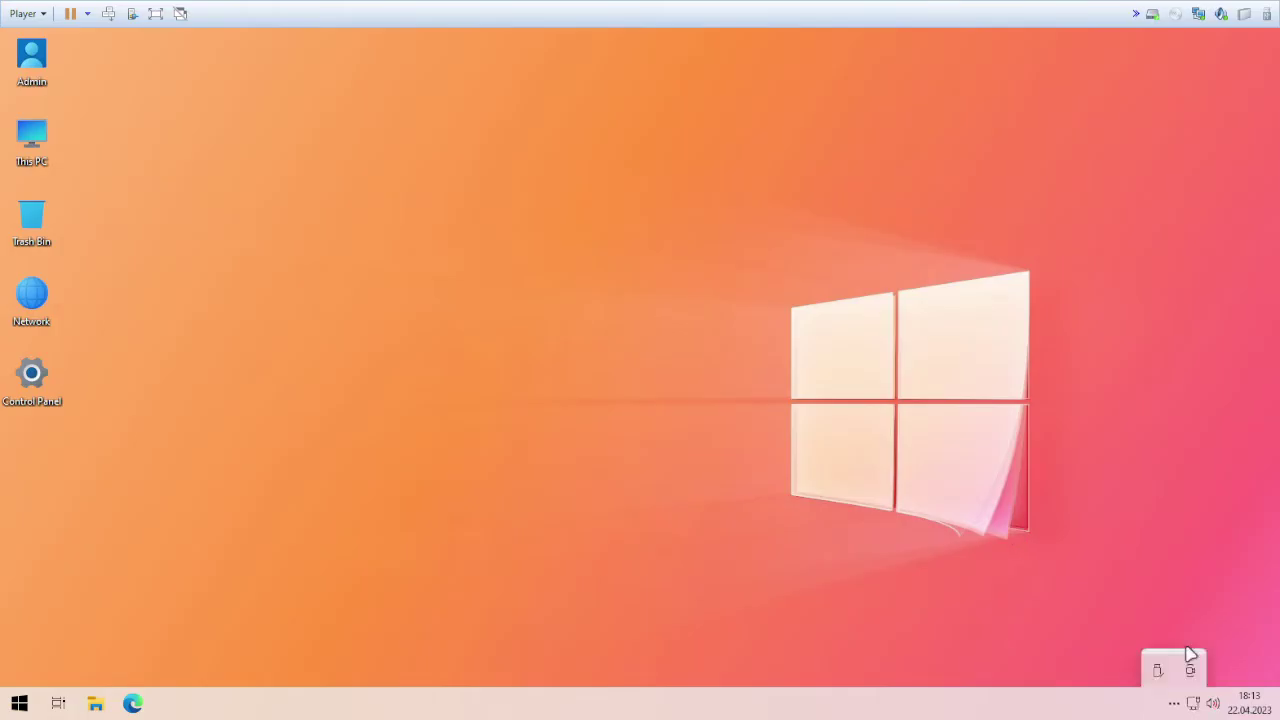
pyautogui.rightClick(1158, 671)
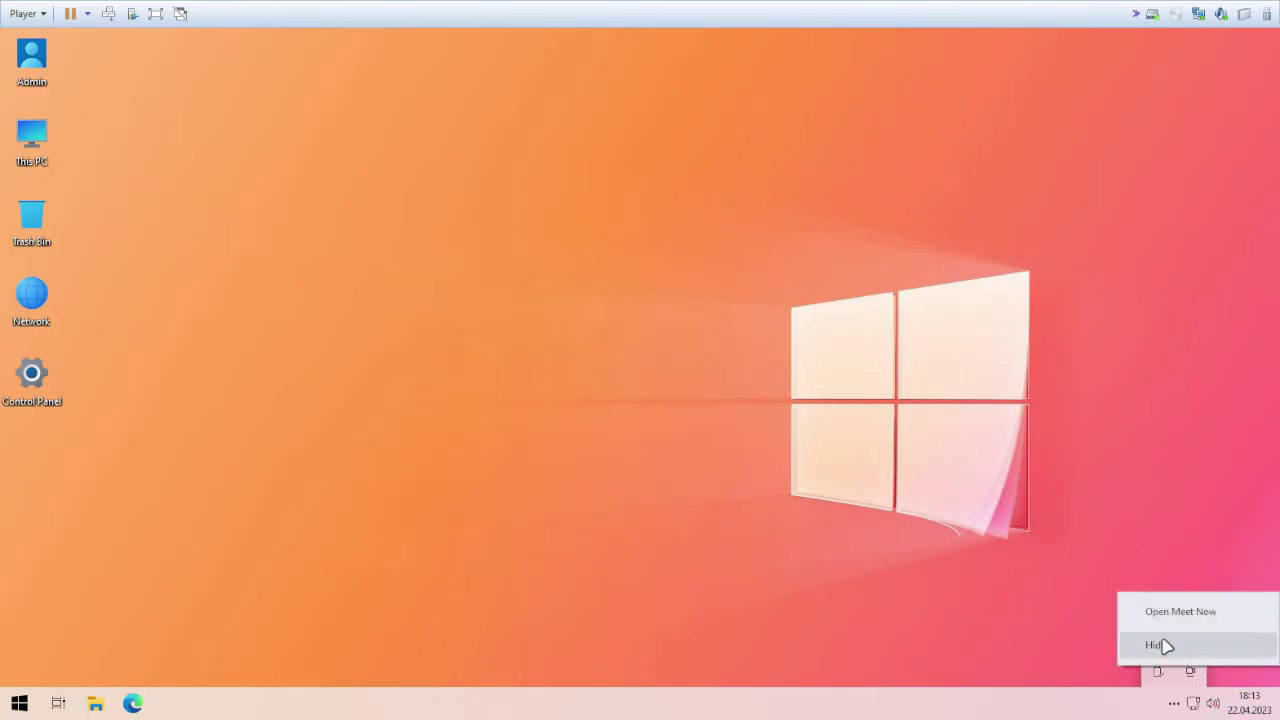
pyautogui.click(1163, 646)
pyautogui.click(1175, 704)
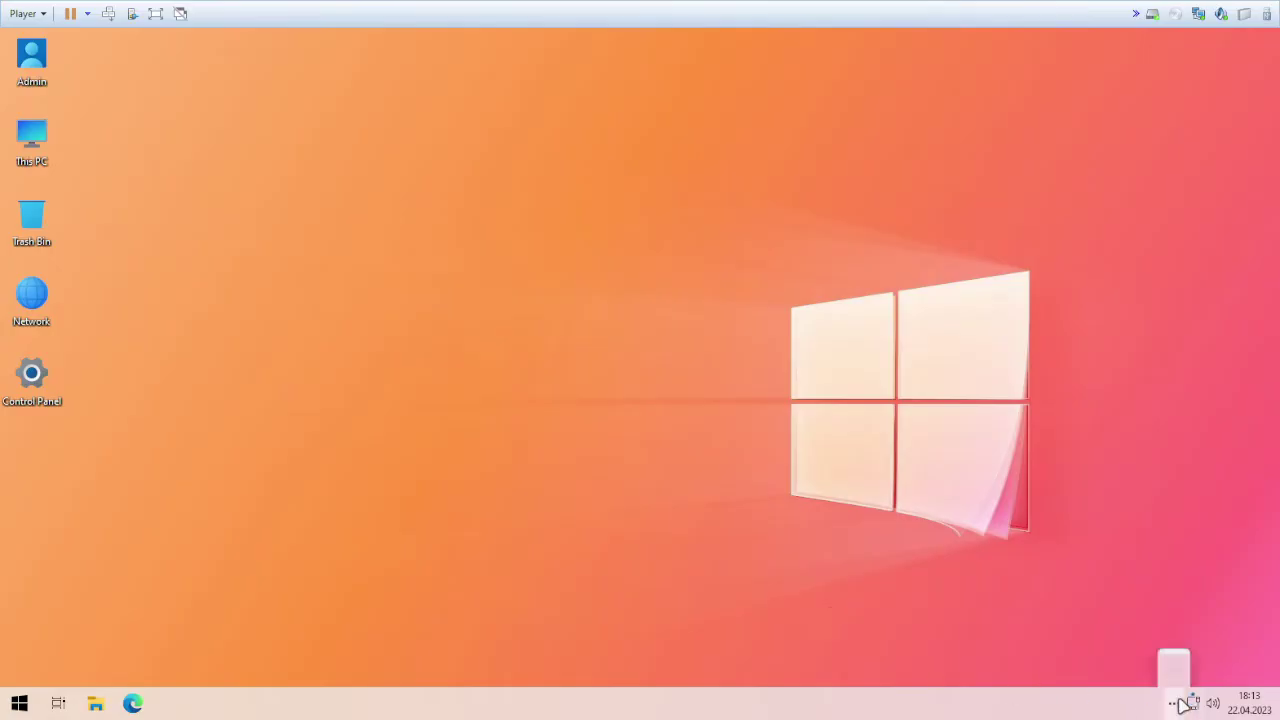
pyautogui.click(612, 549)
pyautogui.moveTo(662, 186); pyautogui.dragTo(1000, 580)
pyautogui.moveTo(734, 251); pyautogui.dragTo(1140, 634)
pyautogui.click(1175, 704)
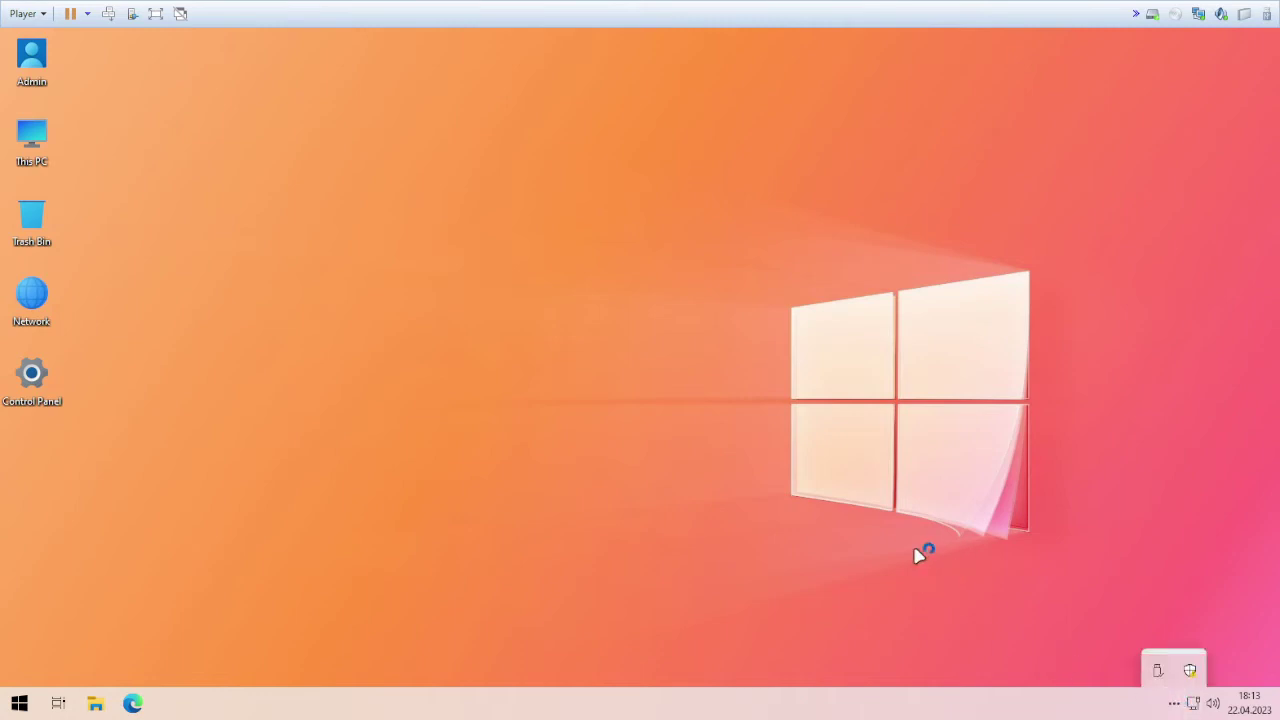
pyautogui.click(958, 614)
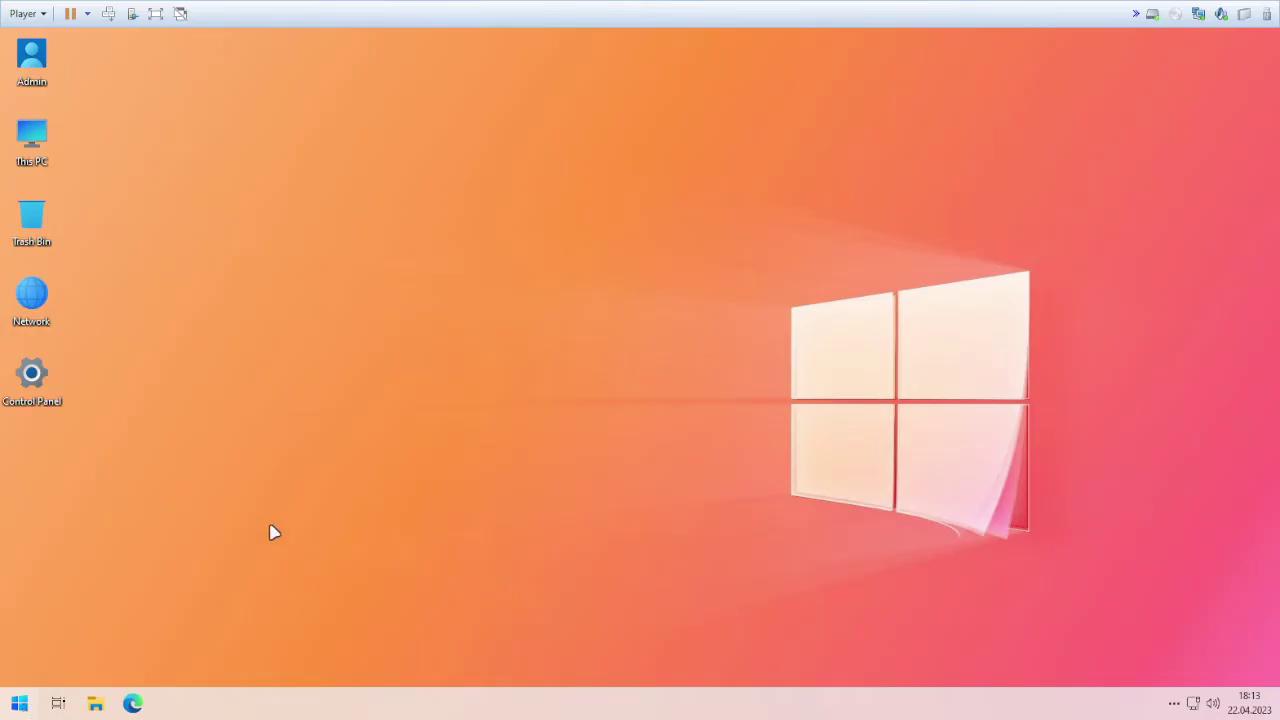
# View the Start menu and inspect the version information in the About Windows dialog, then close the dialog.
pyautogui.press('super')
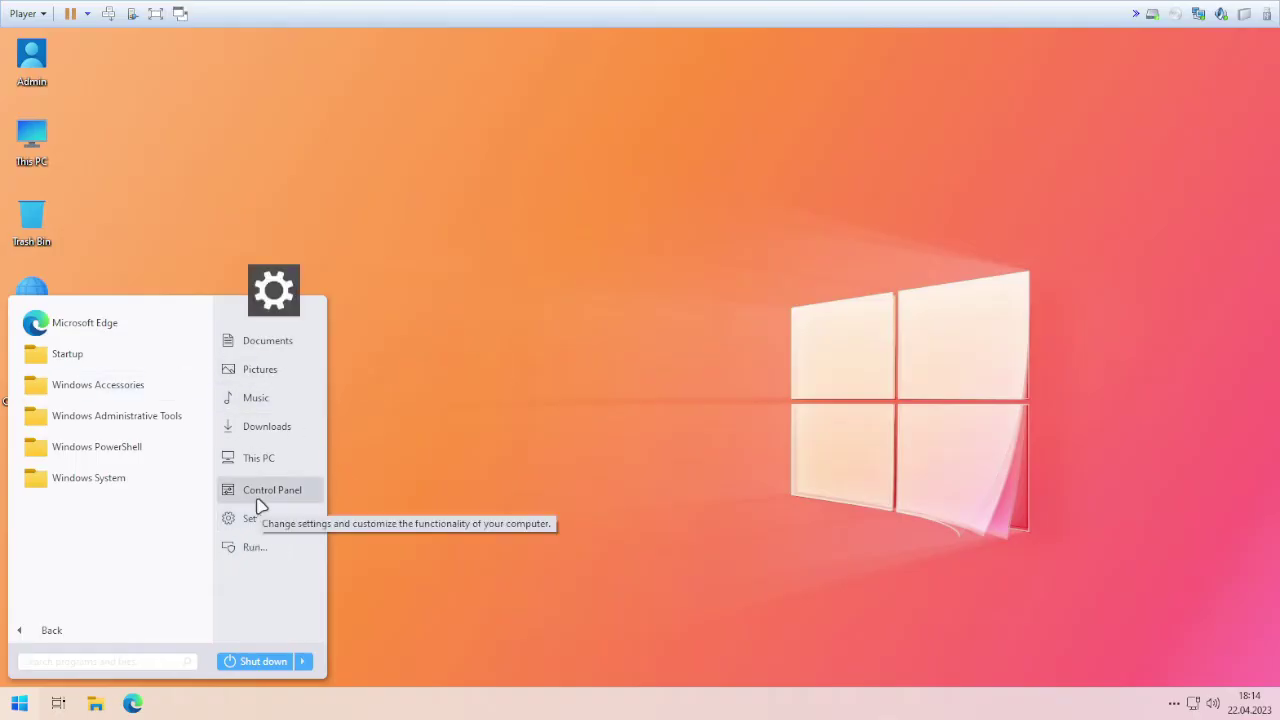
pyautogui.click(434, 459)
pyautogui.press('super+r')
pyautogui.press('Return')
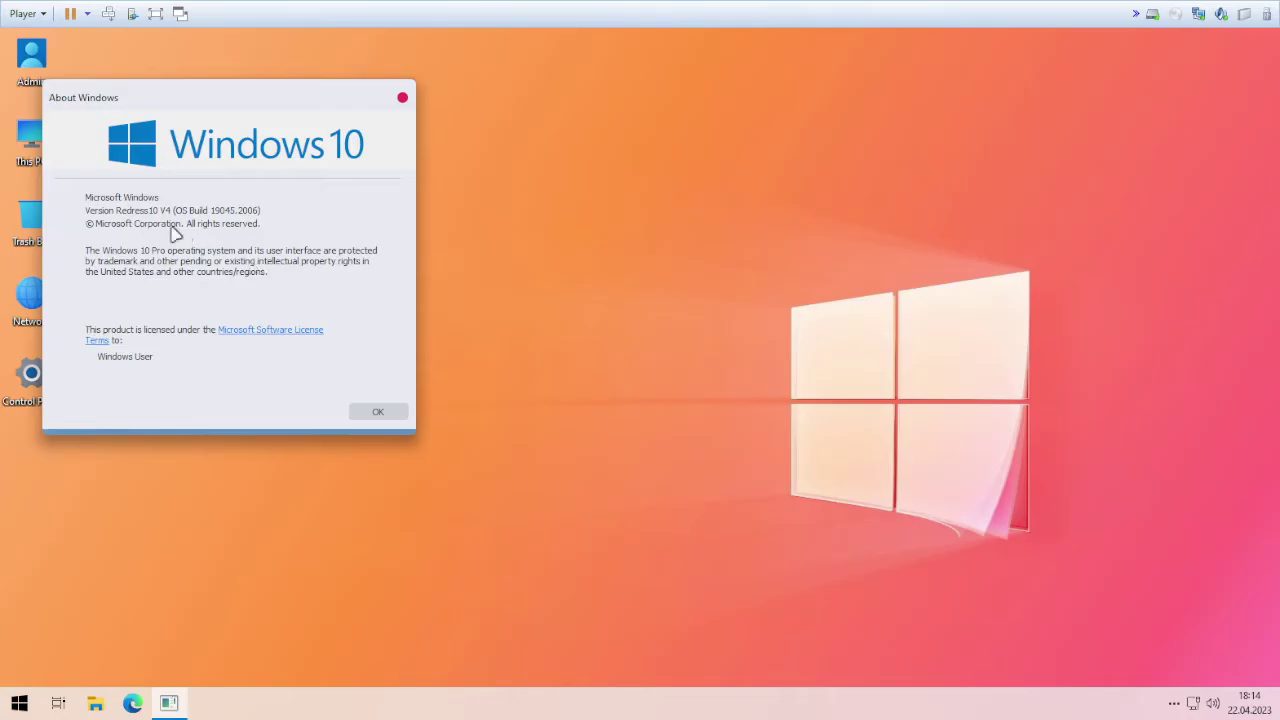
pyautogui.click(386, 416)
pyautogui.click(386, 416)
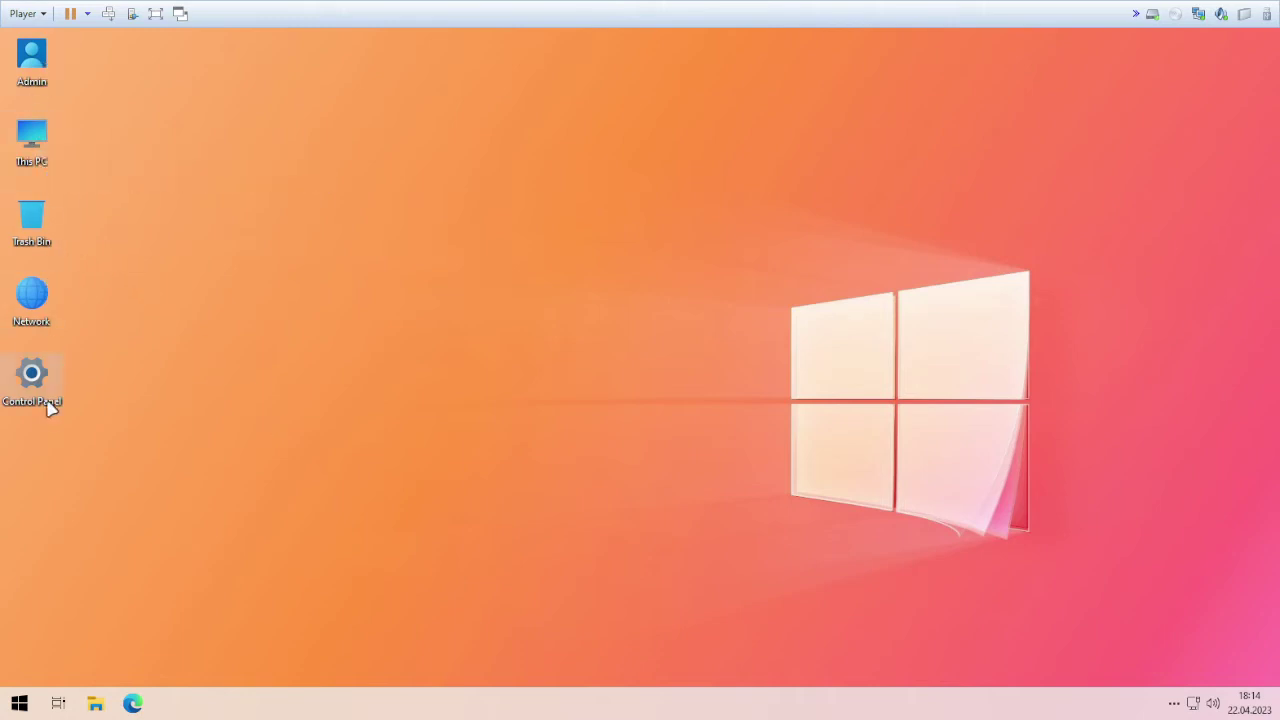
# Open the System About page in Settings, examine the device and Windows specifications, and close Settings.
pyautogui.press('Tab')
pyautogui.press('super+i')
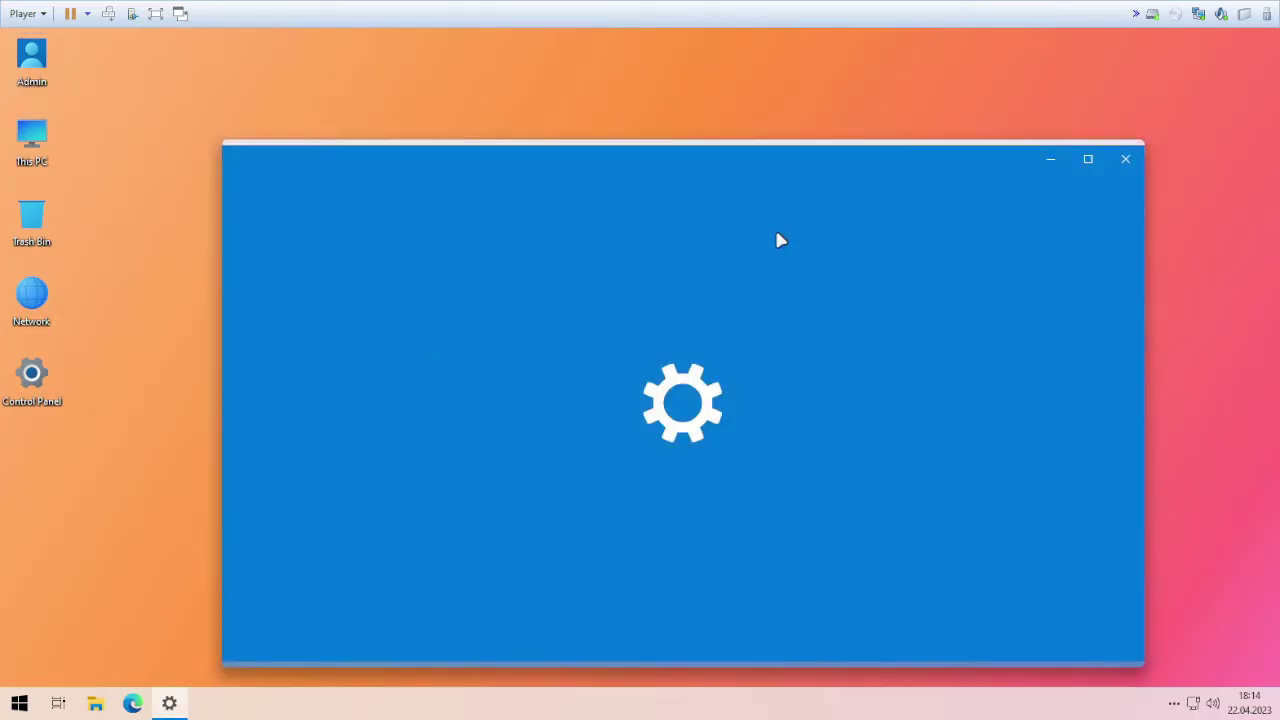
pyautogui.moveTo(817, 160); pyautogui.dragTo(775, 123)
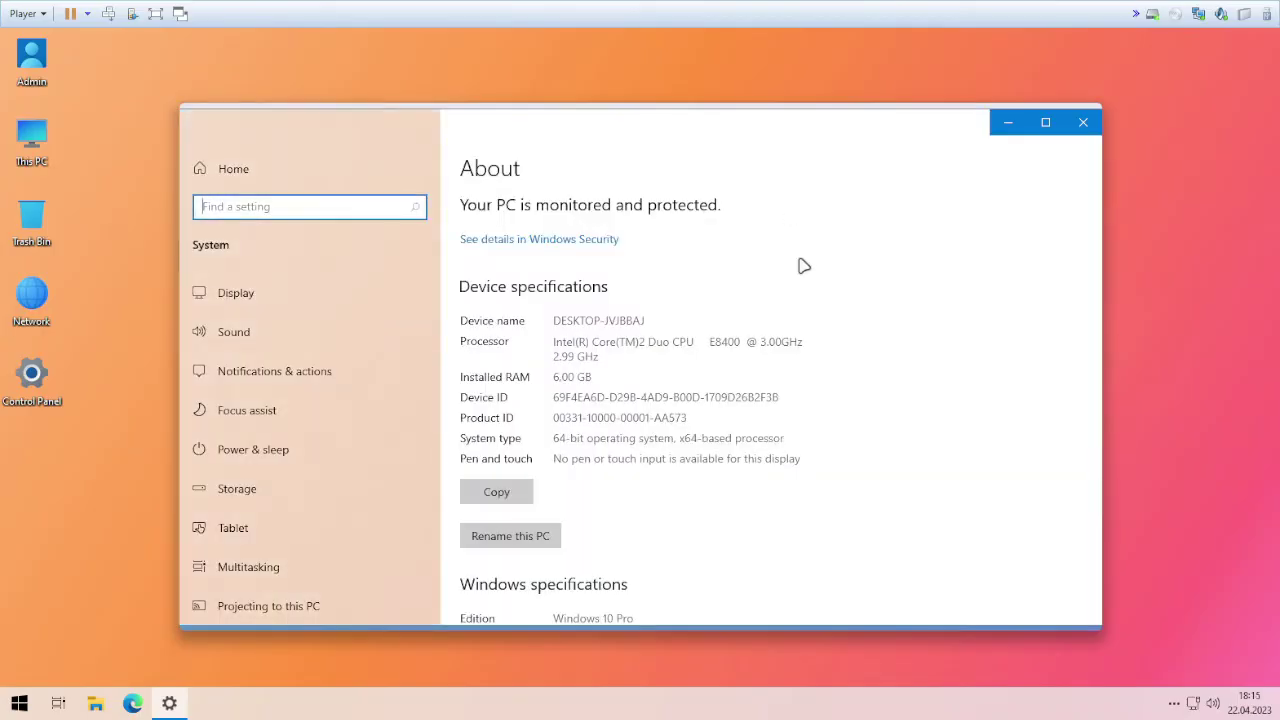
pyautogui.scroll(-3, 794, 343)
pyautogui.scroll(1, 795, 340)
pyautogui.scroll(3, 795, 340)
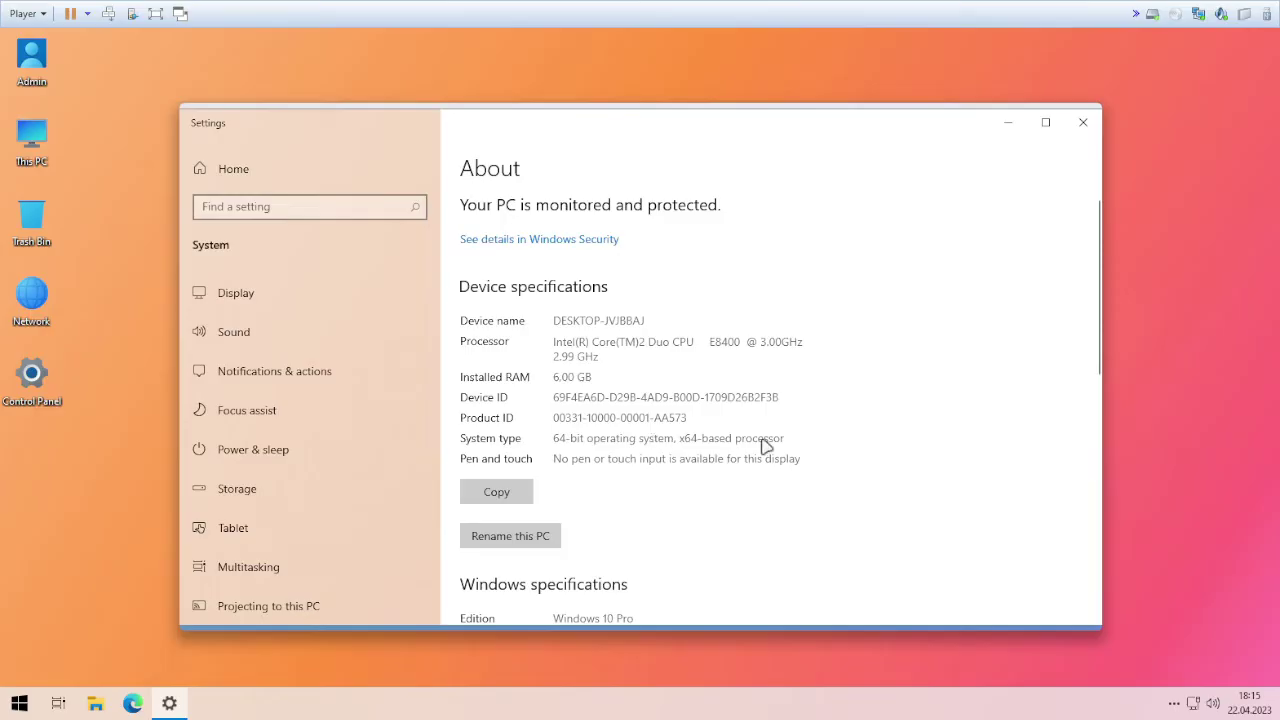
pyautogui.scroll(-5, 764, 445)
pyautogui.scroll(4, 766, 447)
pyautogui.scroll(-1, 766, 447)
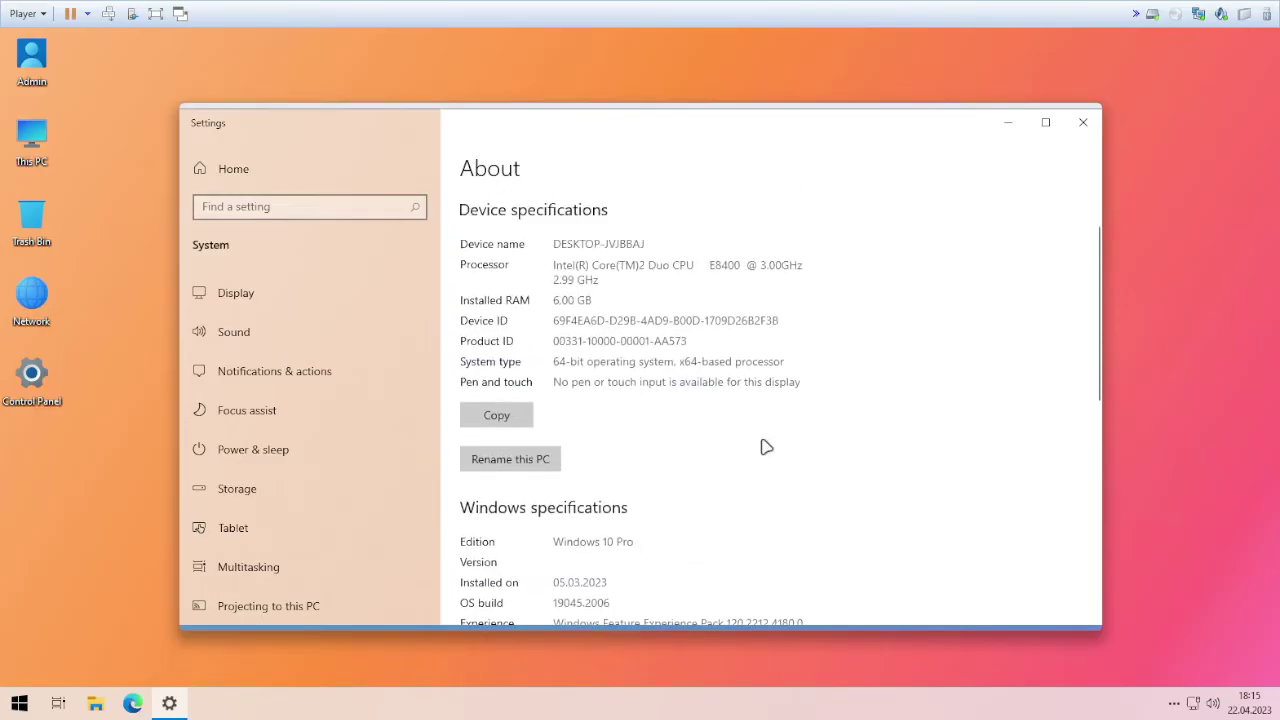
pyautogui.scroll(1, 766, 447)
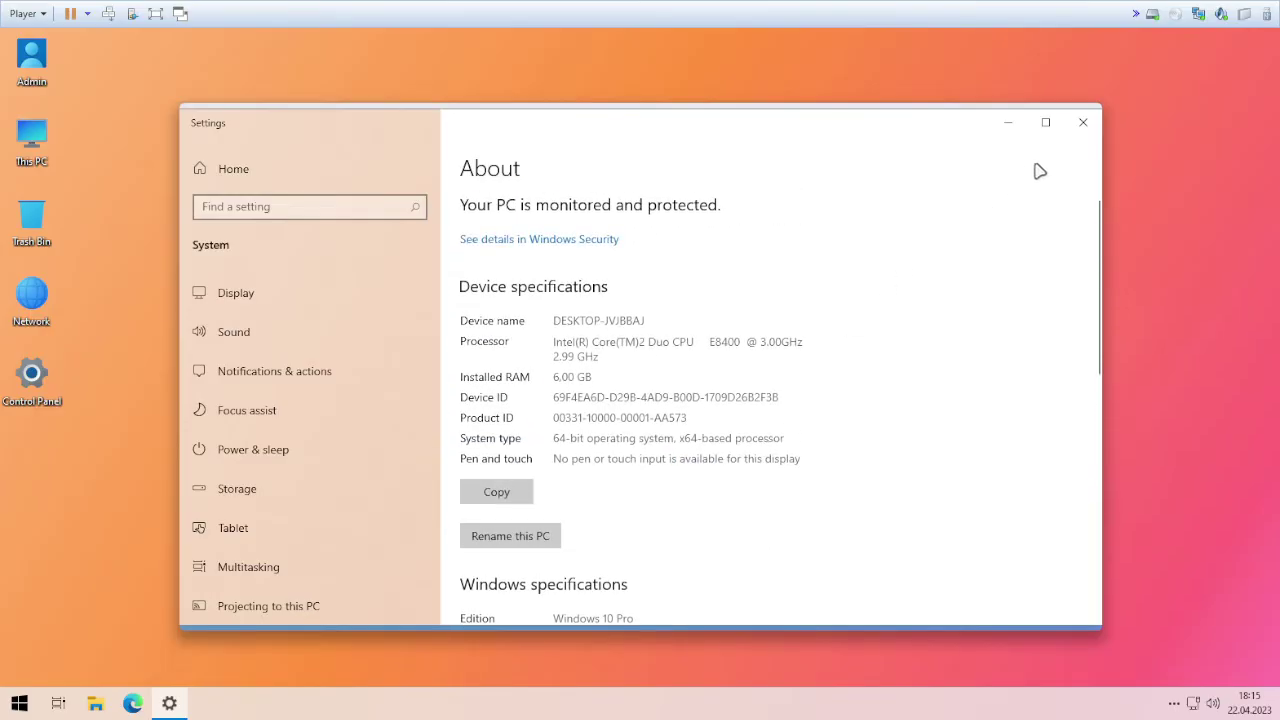
pyautogui.scroll(-4, 1011, 300)
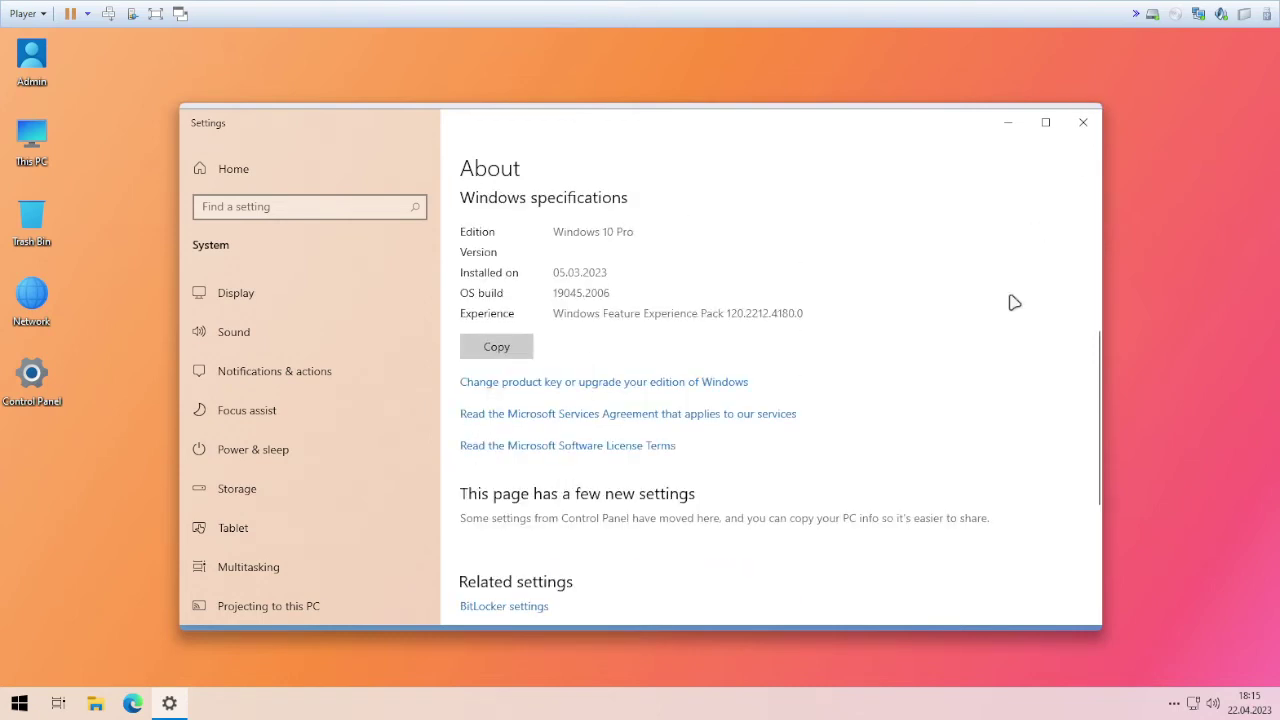
pyautogui.scroll(2, 1014, 277)
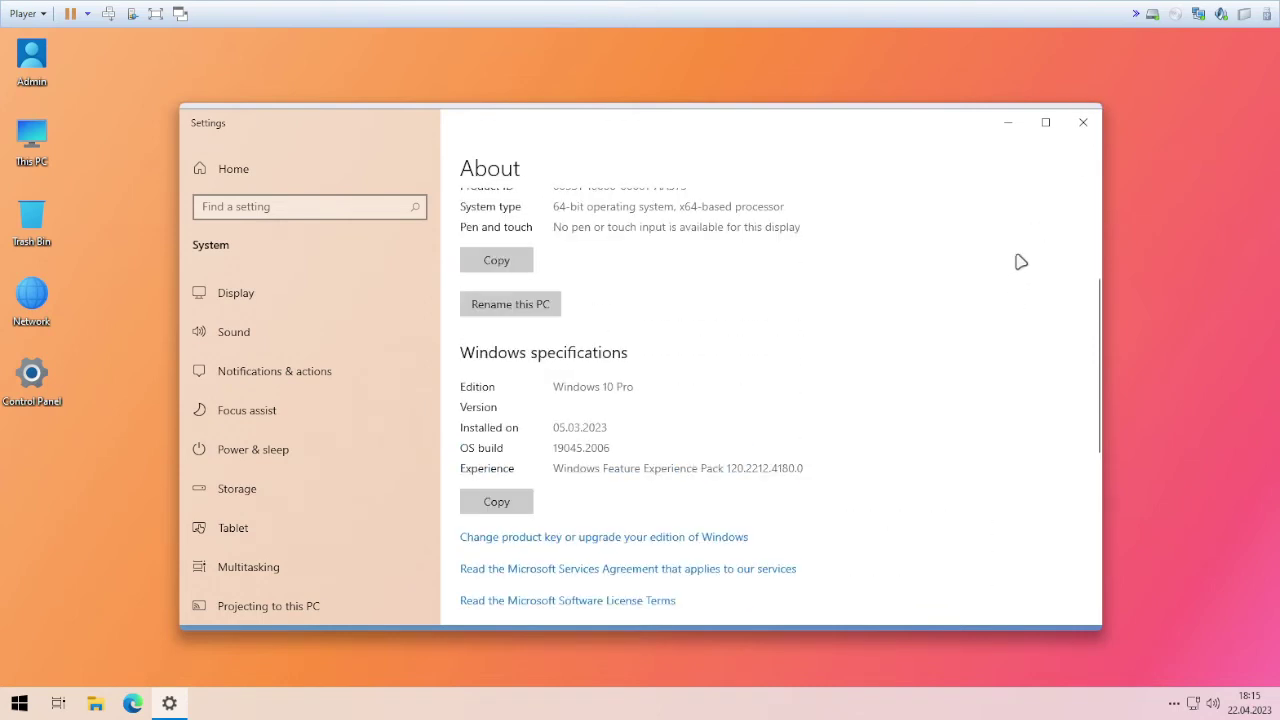
pyautogui.click(1083, 123)
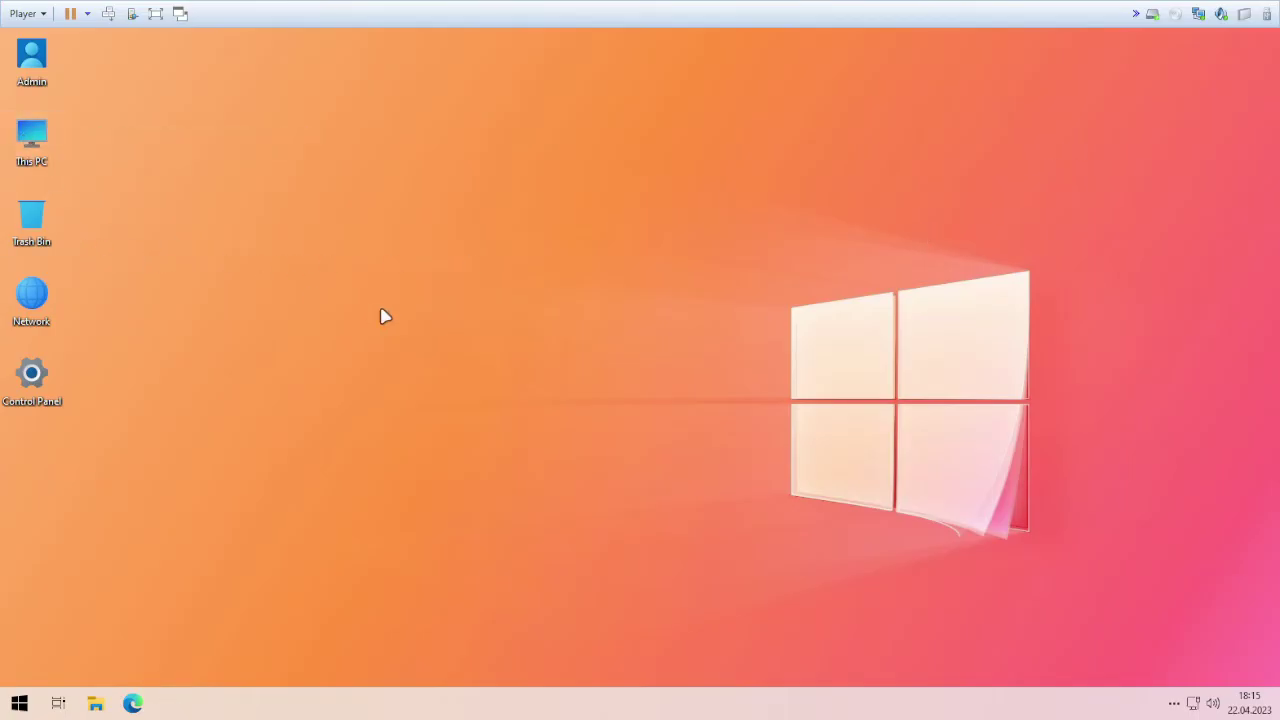
# Open File Explorer on Local Disk (C:), enter the Windows folder and return to the drive's root.
pyautogui.press('super+e')
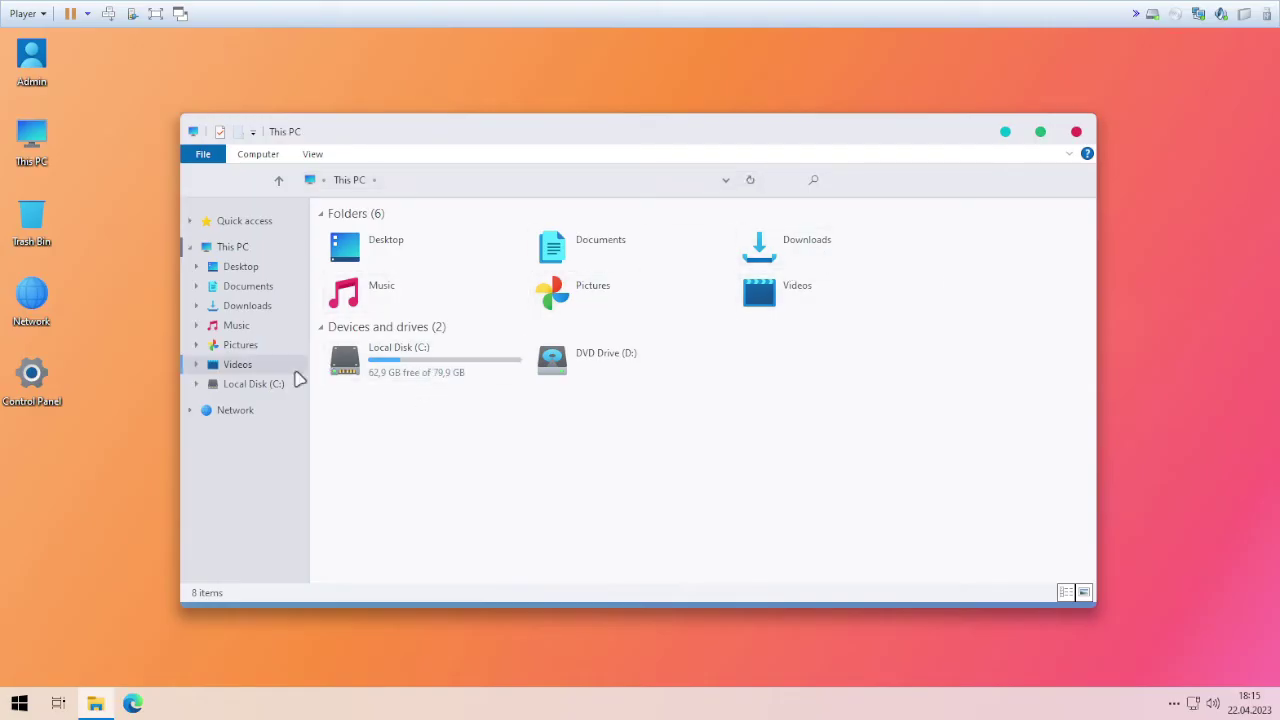
pyautogui.click(428, 371)
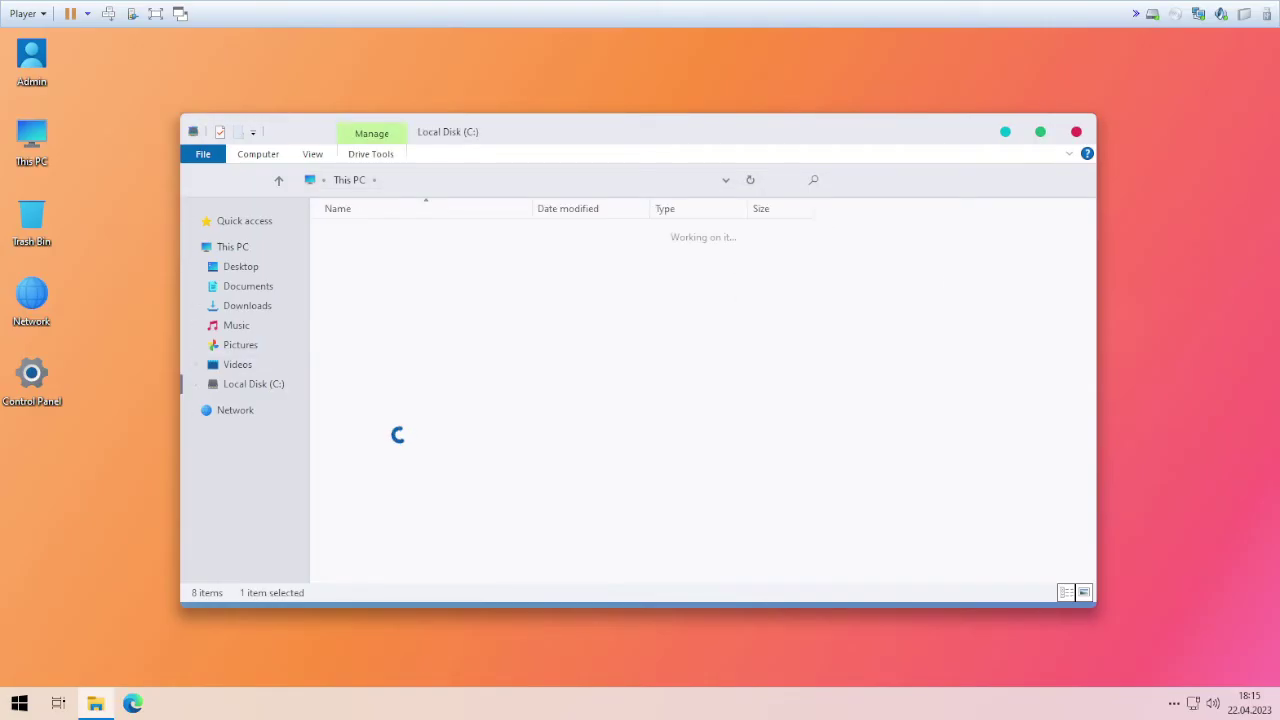
pyautogui.doubleClick(410, 317)
pyautogui.click(406, 182)
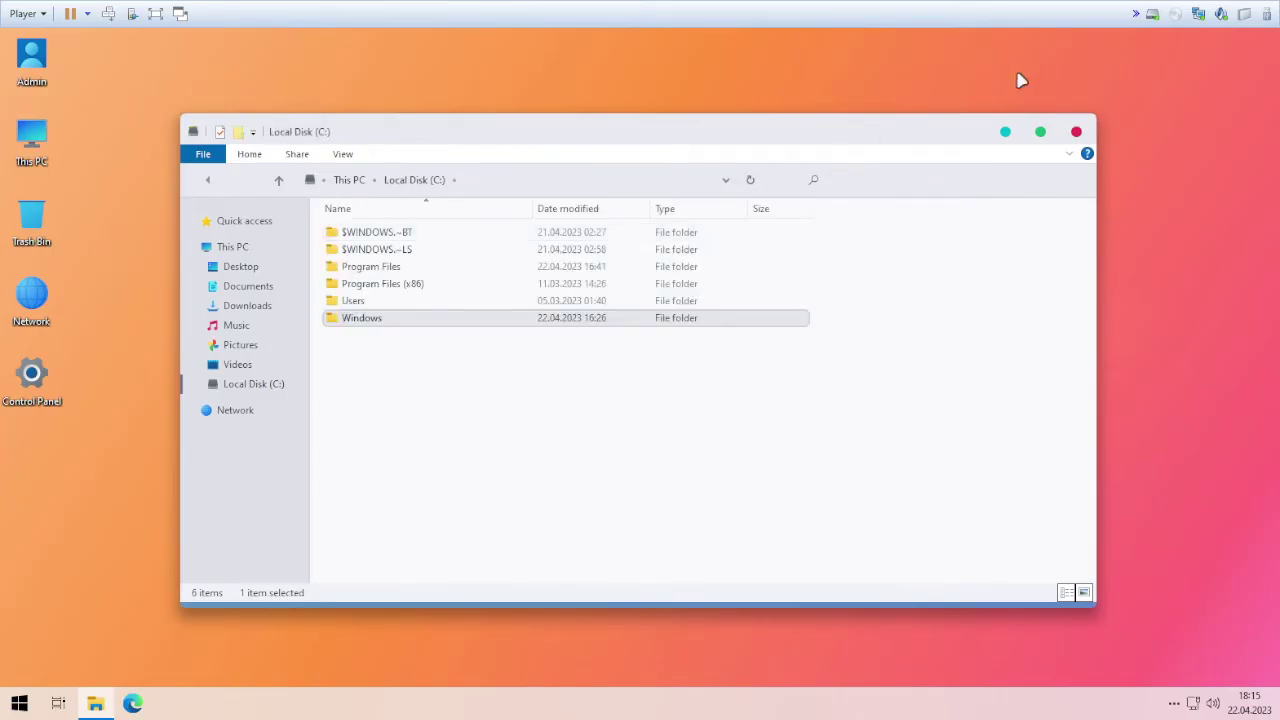
# Launch the desktop personalization settings, and look through the contents of the Windows folder on Local Disk (C:) meanwhile.
pyautogui.click(912, 72)
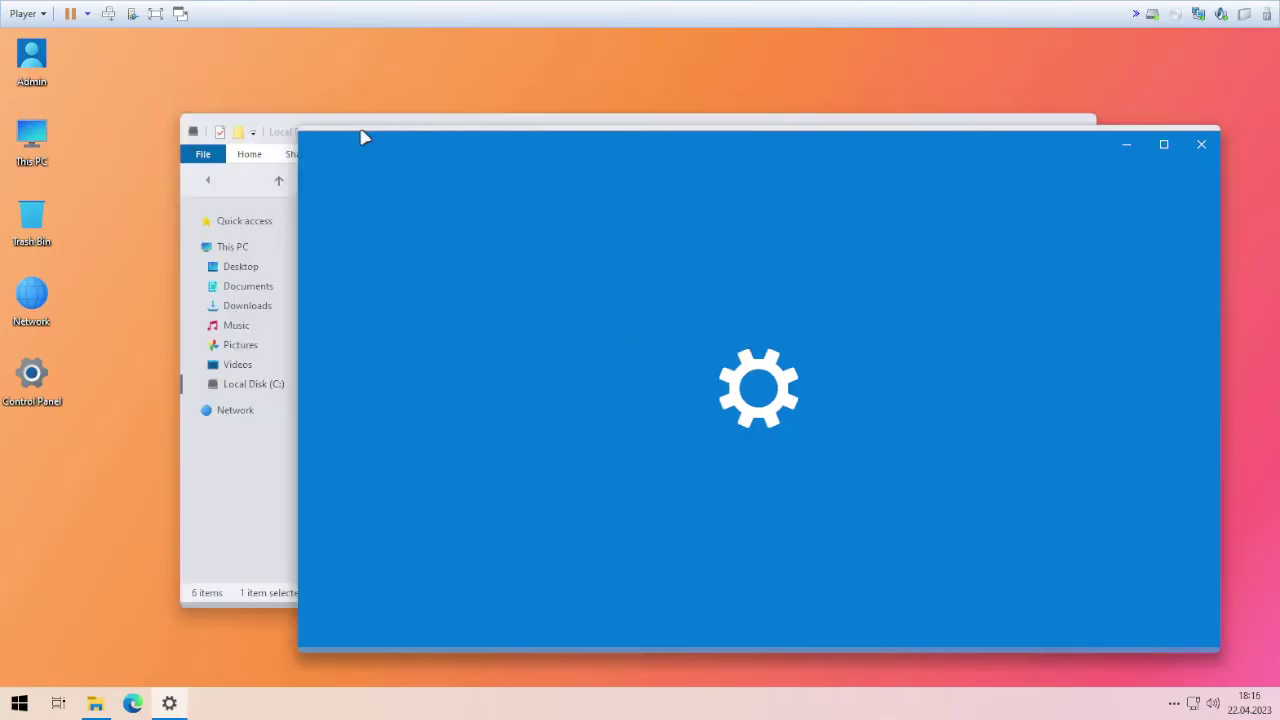
pyautogui.click(283, 136)
pyautogui.moveTo(283, 136); pyautogui.dragTo(262, 82)
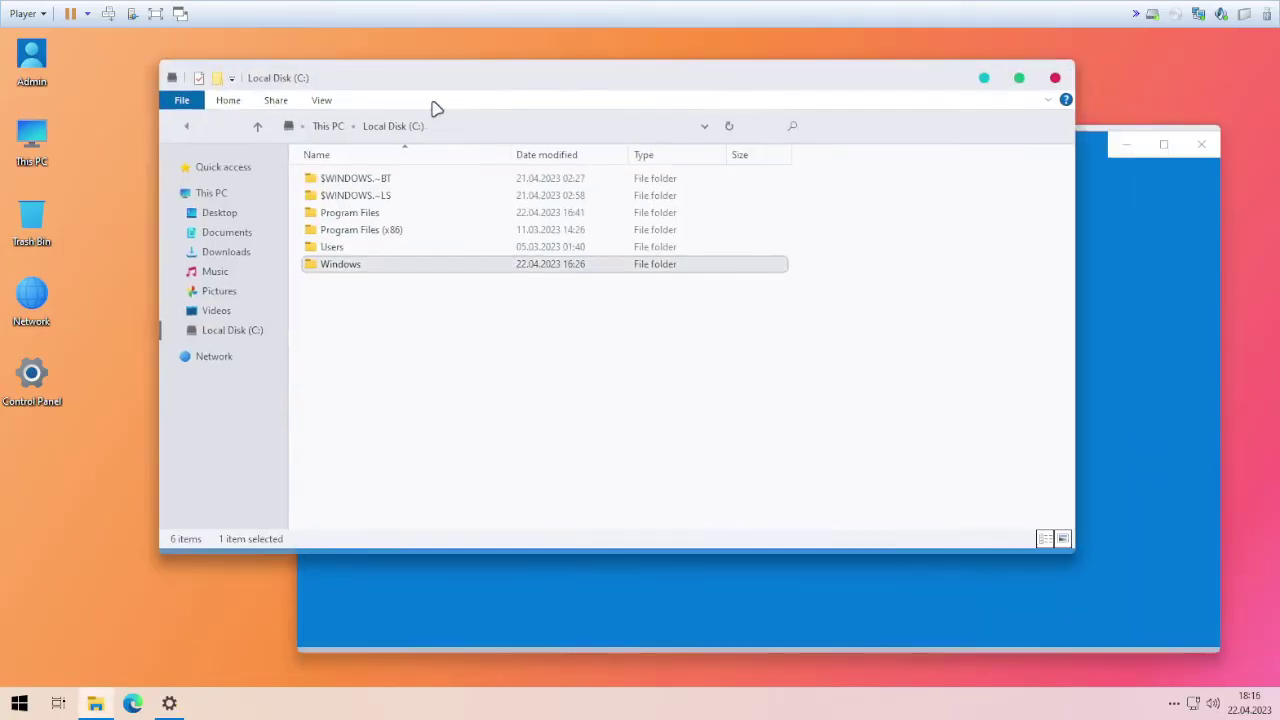
pyautogui.doubleClick(400, 266)
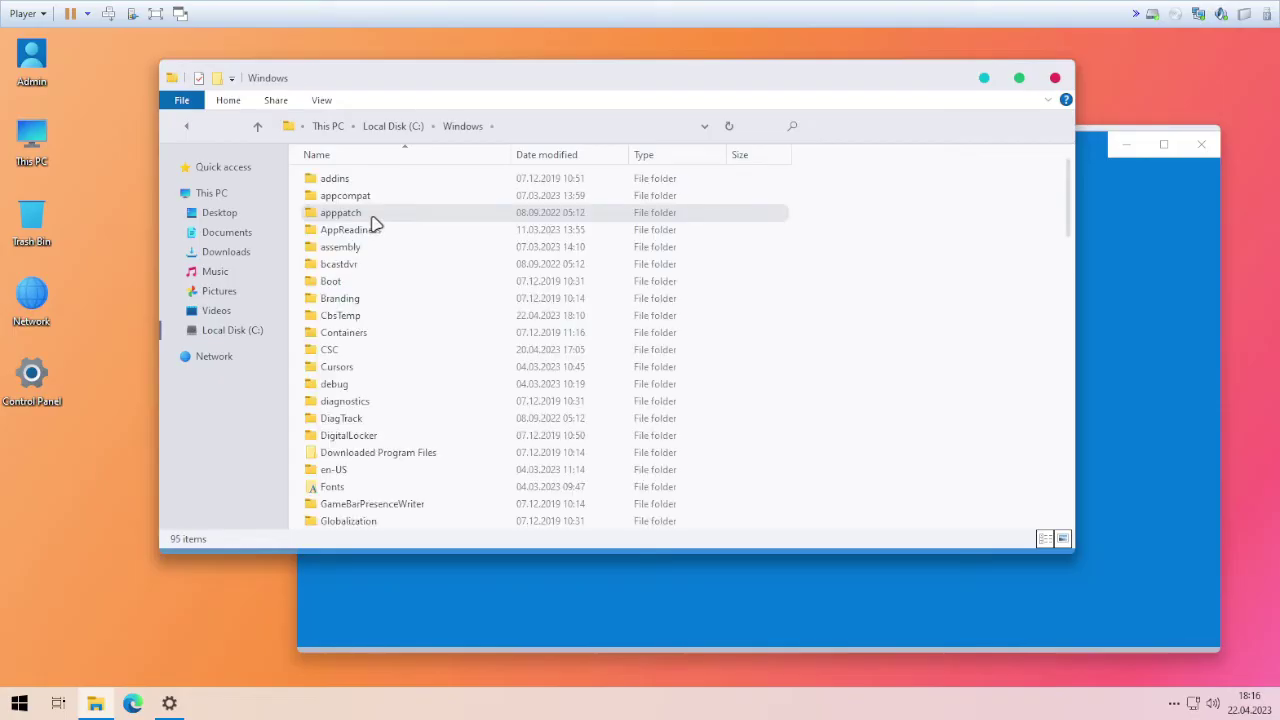
pyautogui.scroll(-8, 388, 326)
pyautogui.scroll(-10, 388, 328)
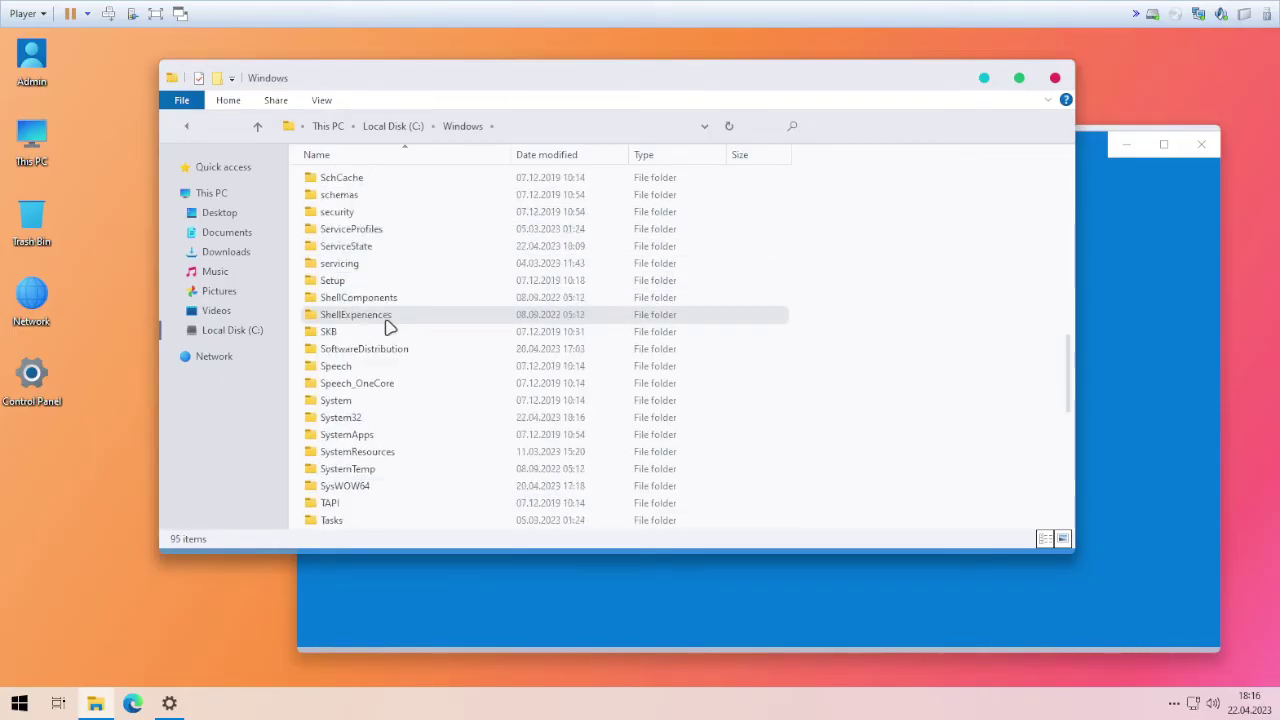
pyautogui.scroll(-5, 388, 330)
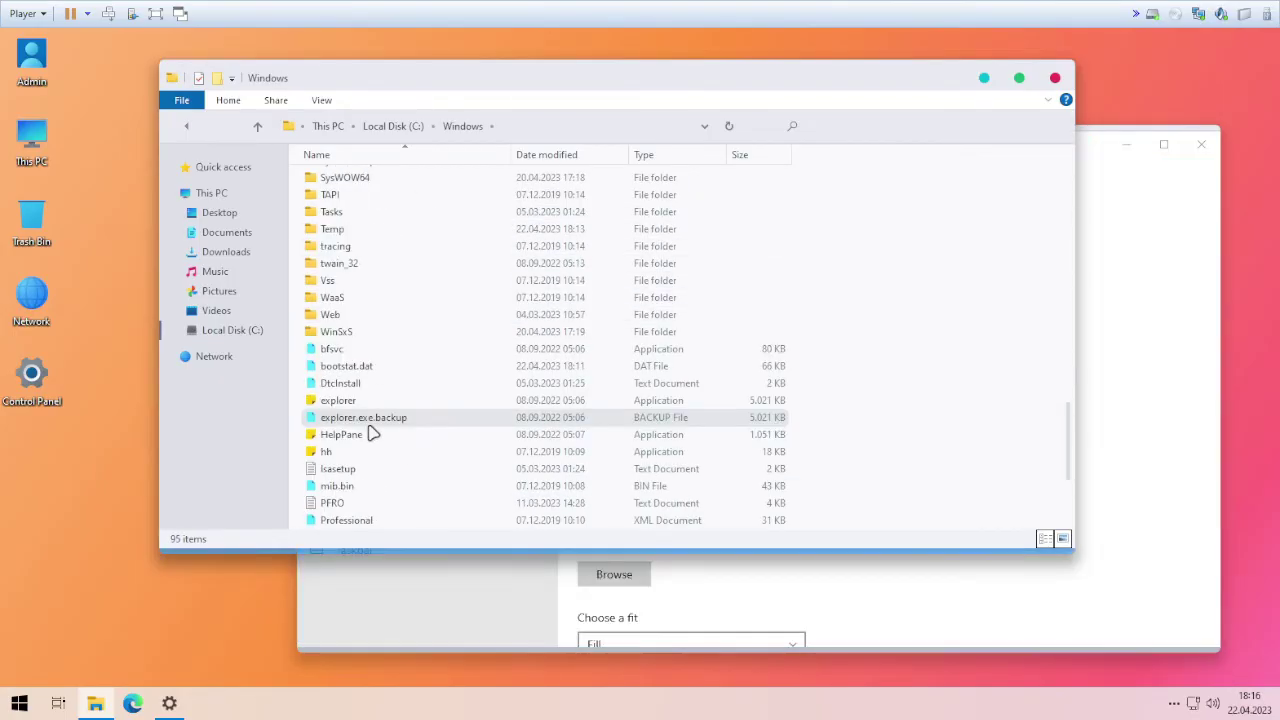
# Bring Settings to the front and look over the options on the Background personalization page.
pyautogui.click(981, 608)
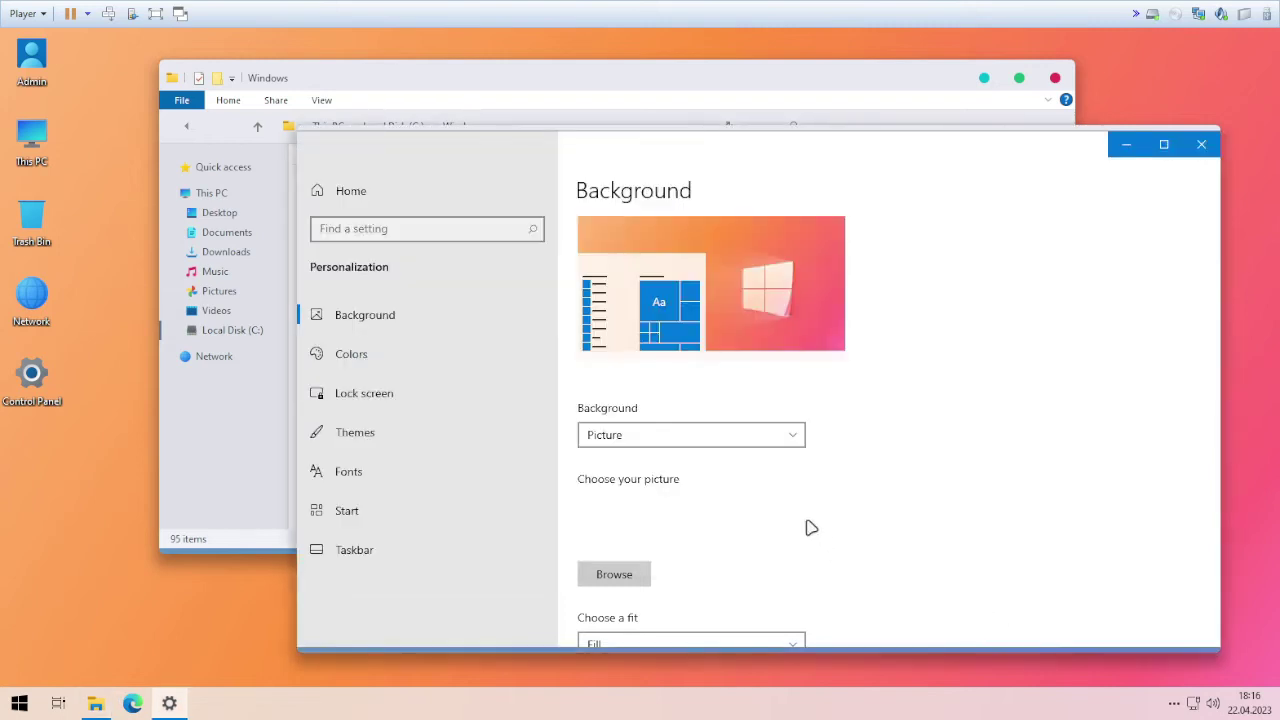
pyautogui.scroll(-5, 809, 526)
pyautogui.scroll(2, 831, 449)
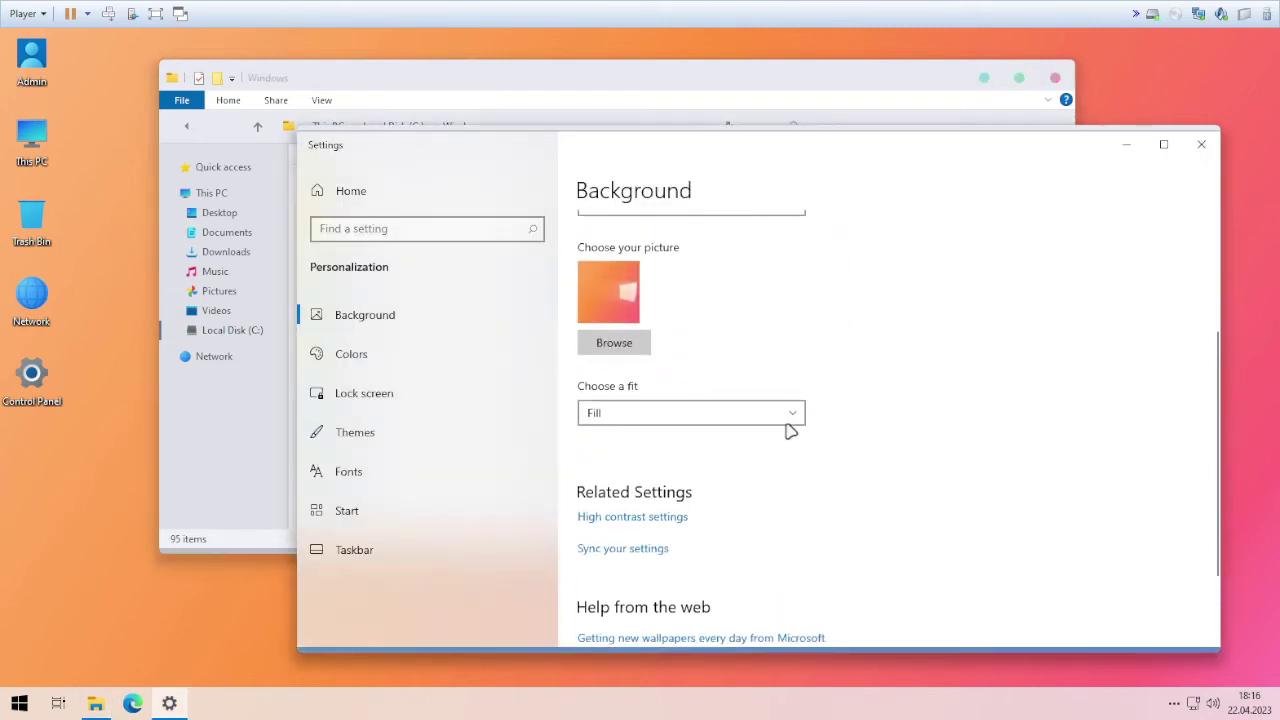
# Go to the Themes page of the personalization settings and apply the Redress10 theme.
pyautogui.press('super+r')
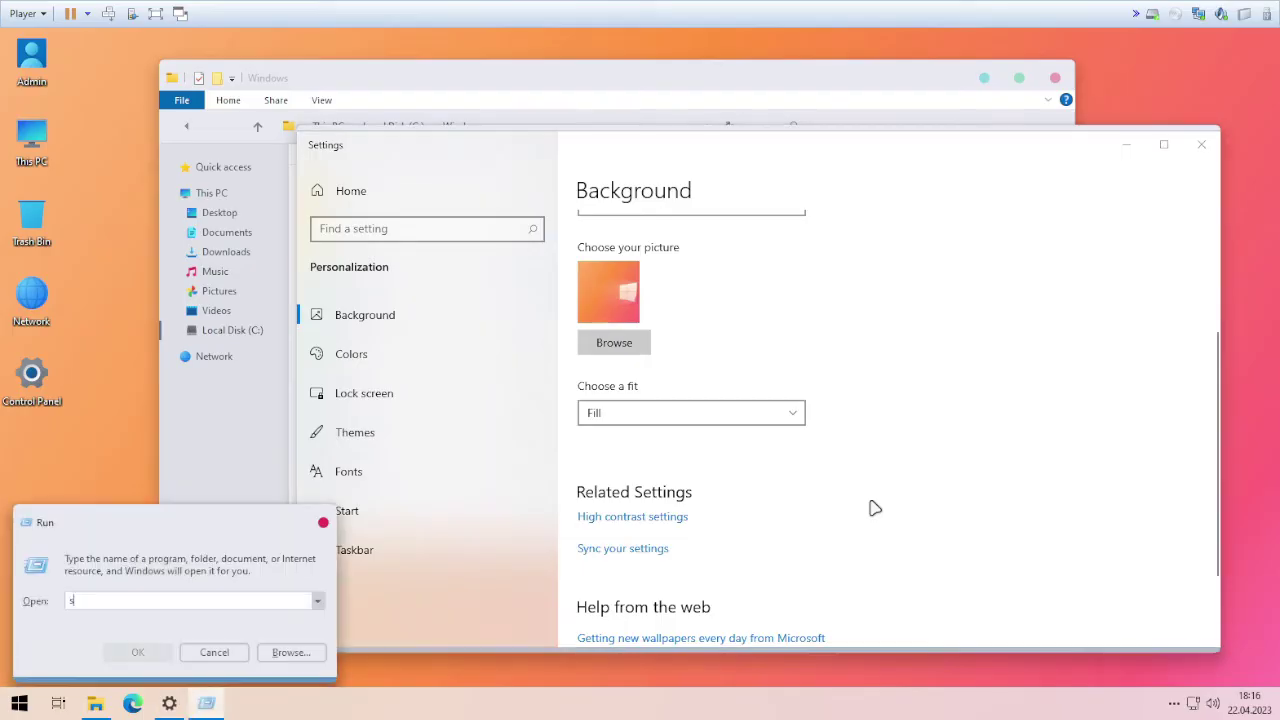
pyautogui.write('desk.cpl,,@Themes')
pyautogui.press('Return')
pyautogui.scroll(-3, 884, 410)
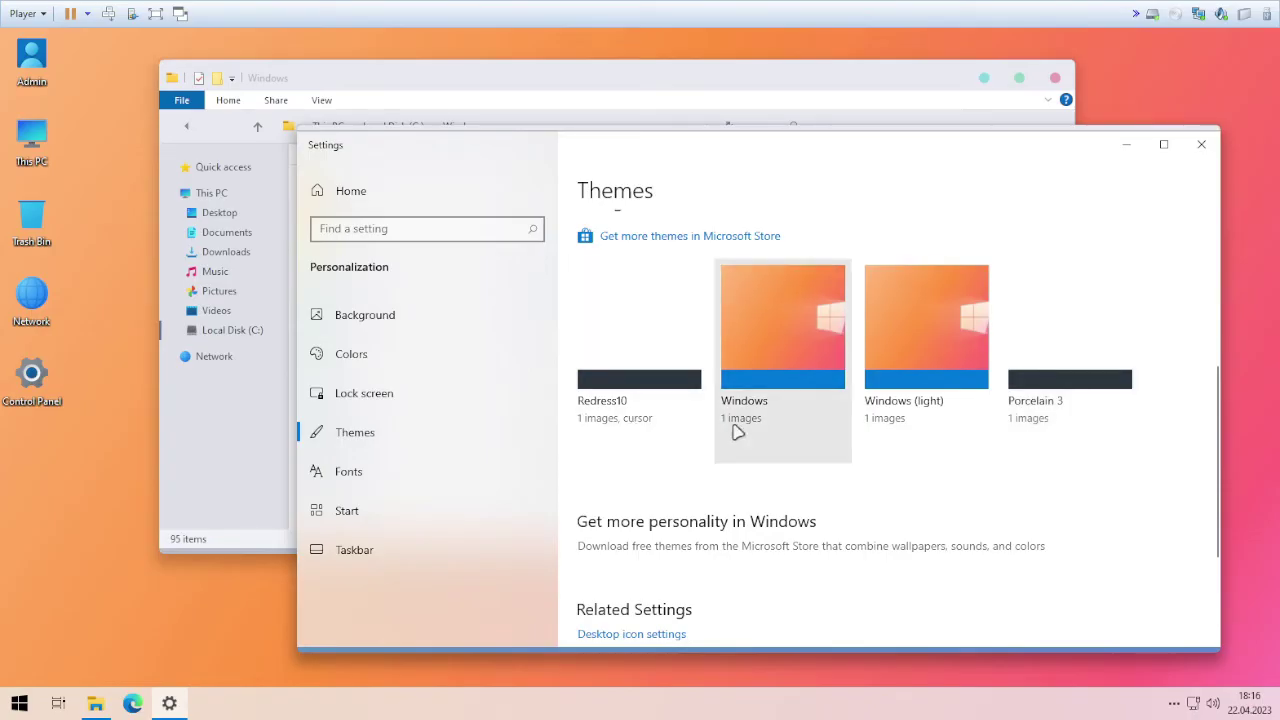
pyautogui.click(650, 431)
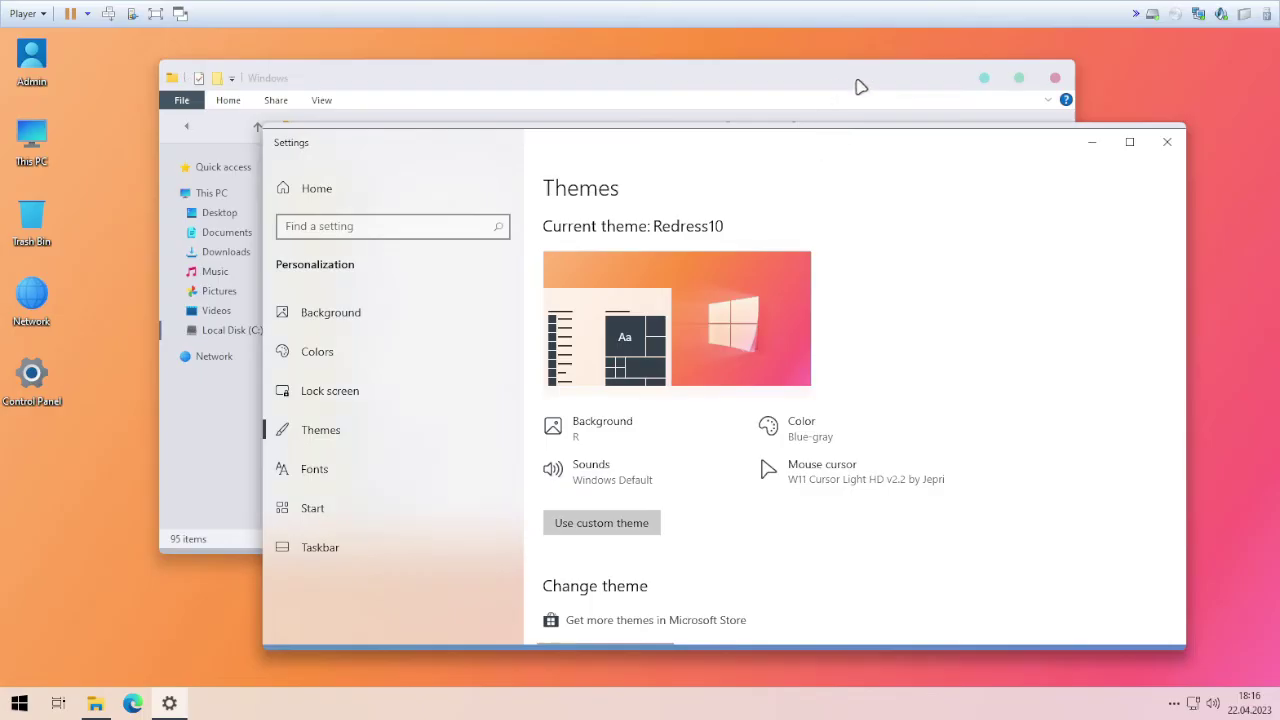
# Apply the Windows theme from the list of available themes and close Settings.
pyautogui.scroll(-5, 834, 341)
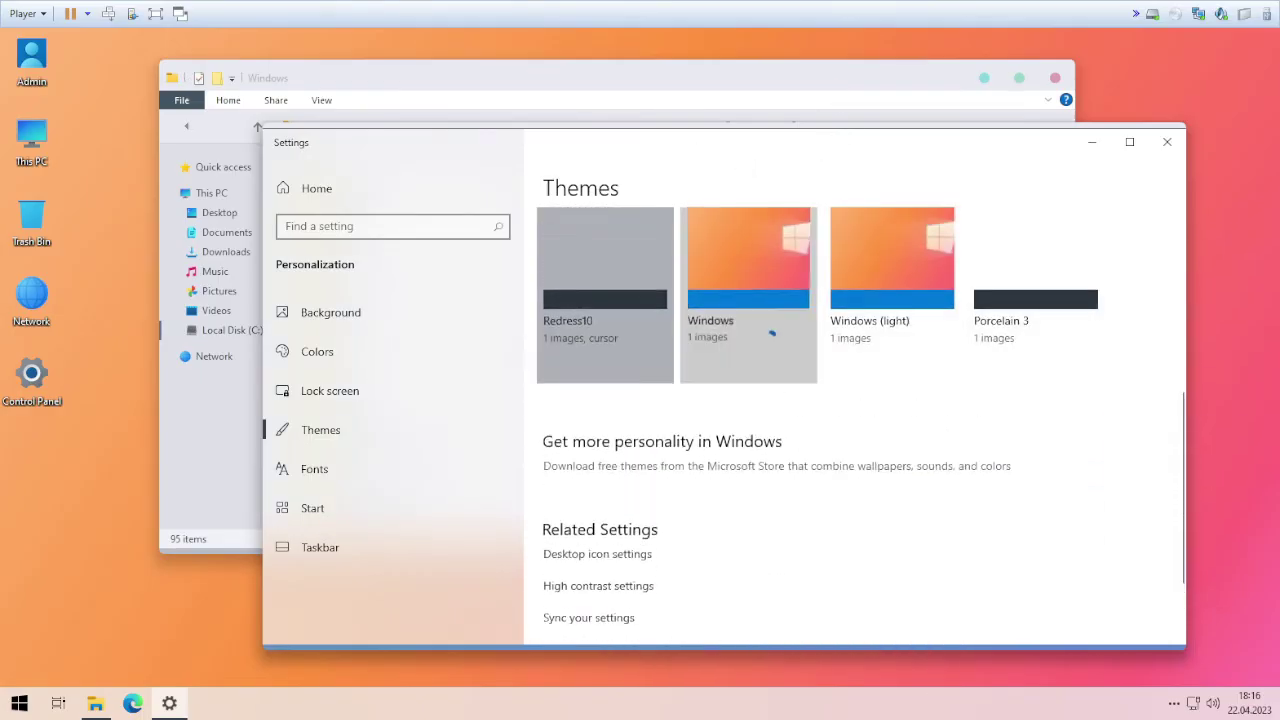
pyautogui.click(771, 335)
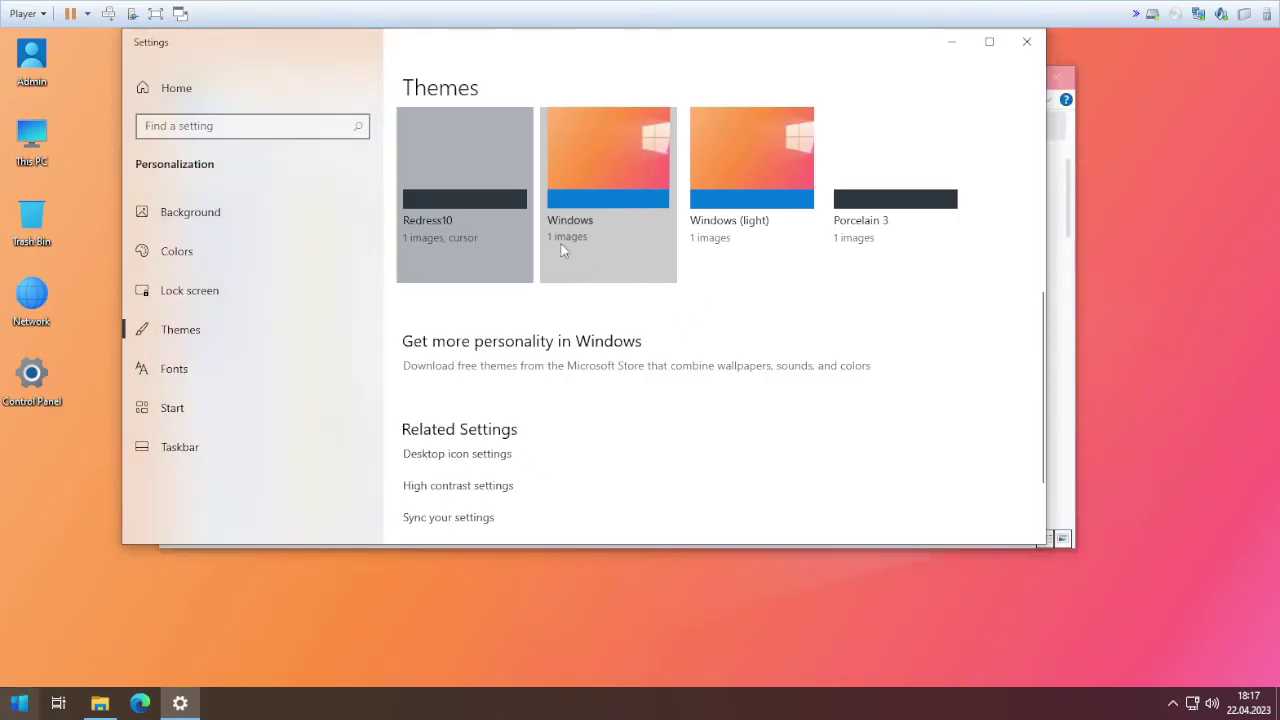
pyautogui.scroll(2, 1020, 58)
pyautogui.scroll(3, 1000, 85)
pyautogui.click(1027, 41)
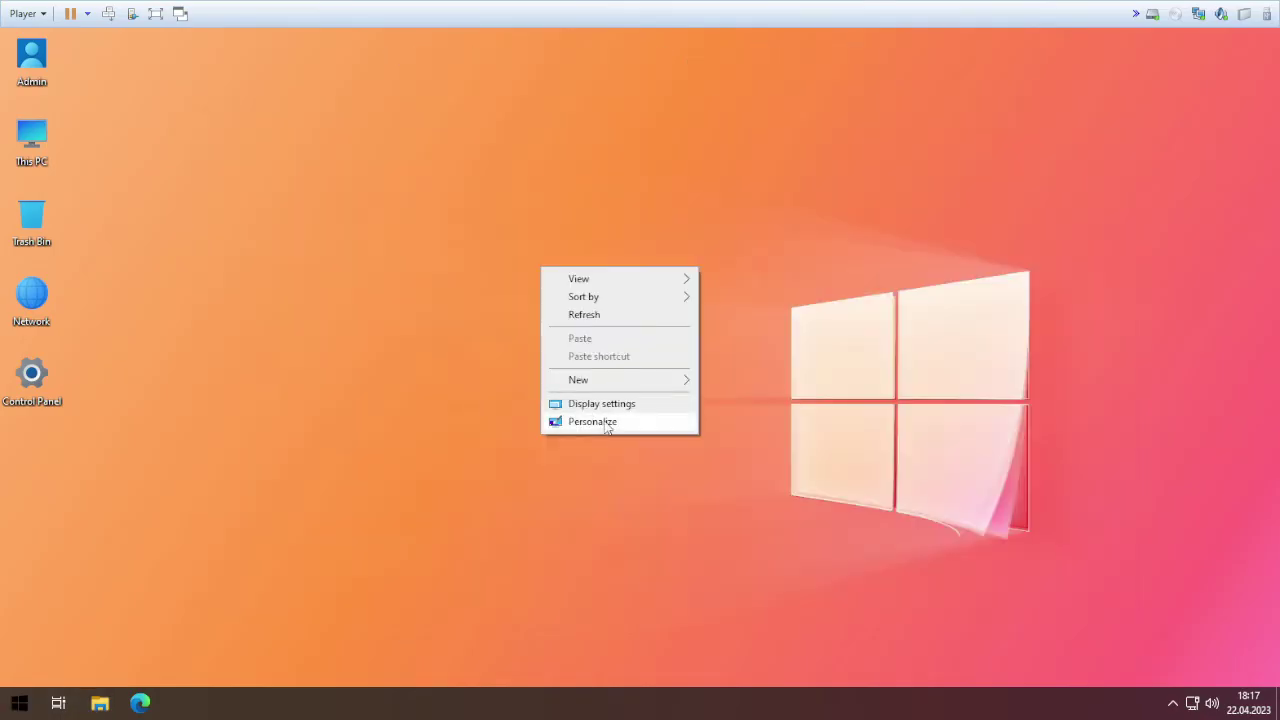
# Apply the Redress10 theme in the personalization settings, close Settings and glance over the Start menu.
pyautogui.click(606, 424)
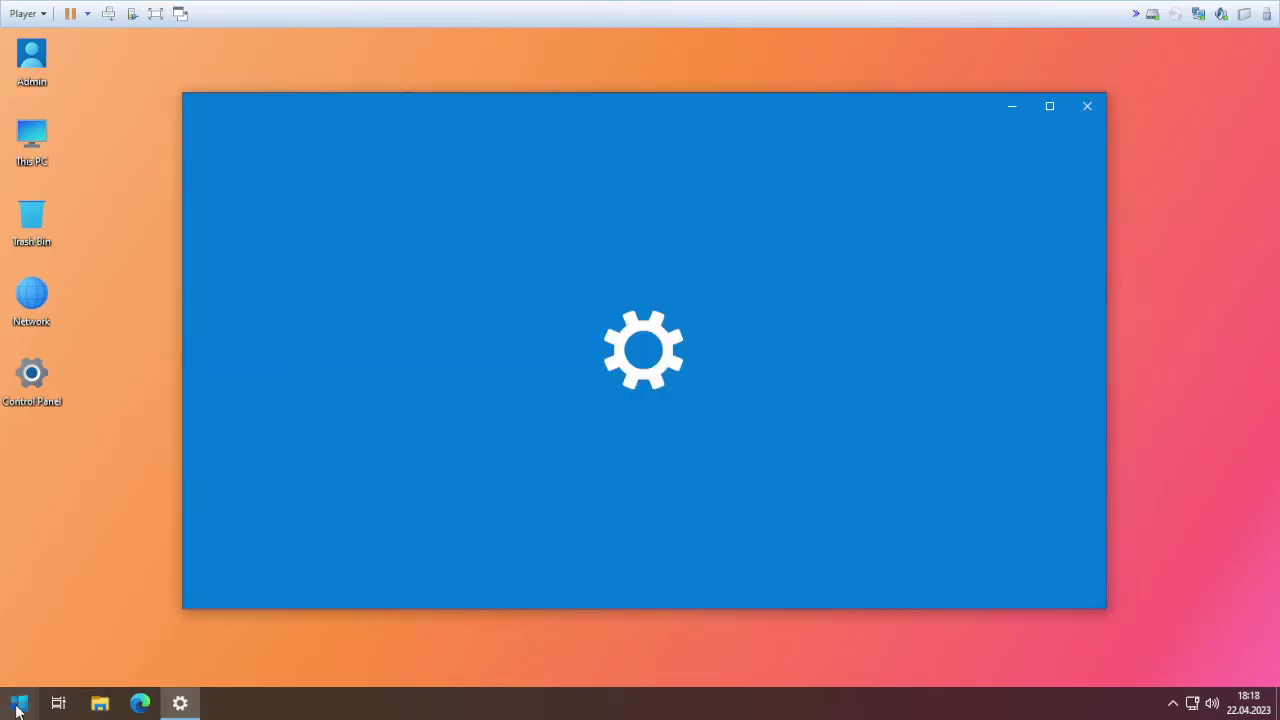
pyautogui.click(19, 703)
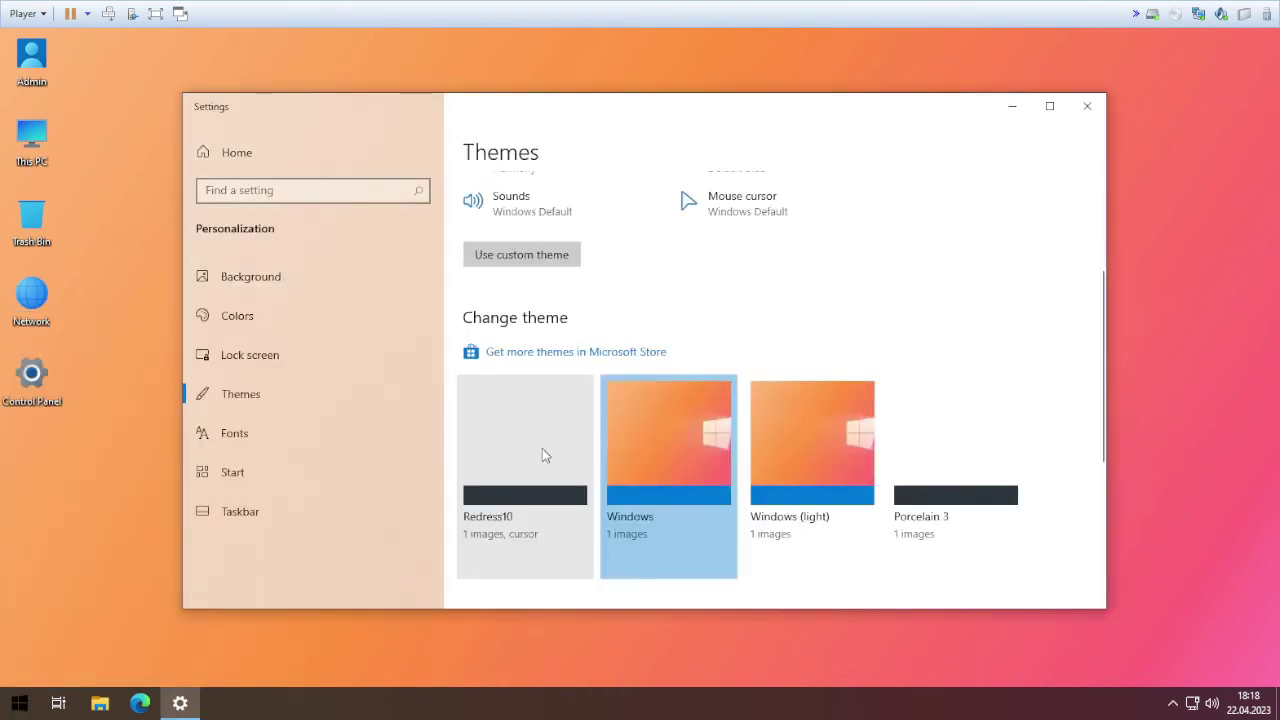
pyautogui.click(542, 448)
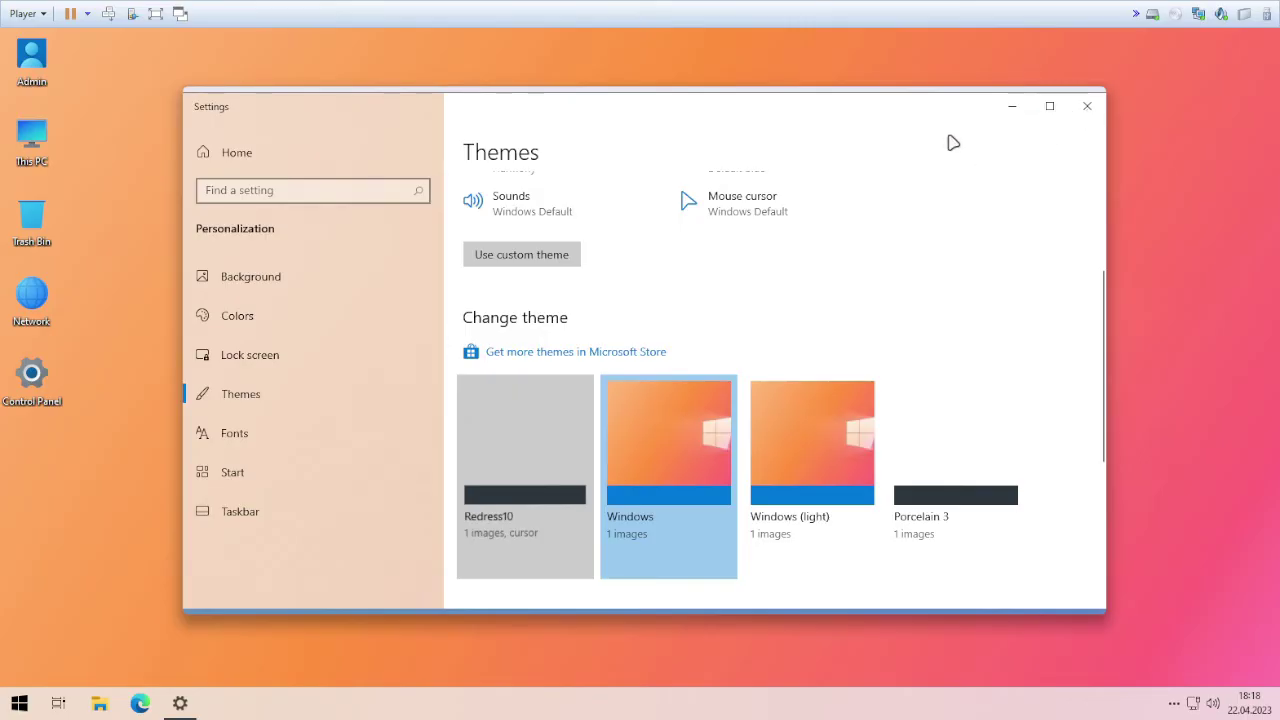
pyautogui.click(1090, 108)
pyautogui.press('super')
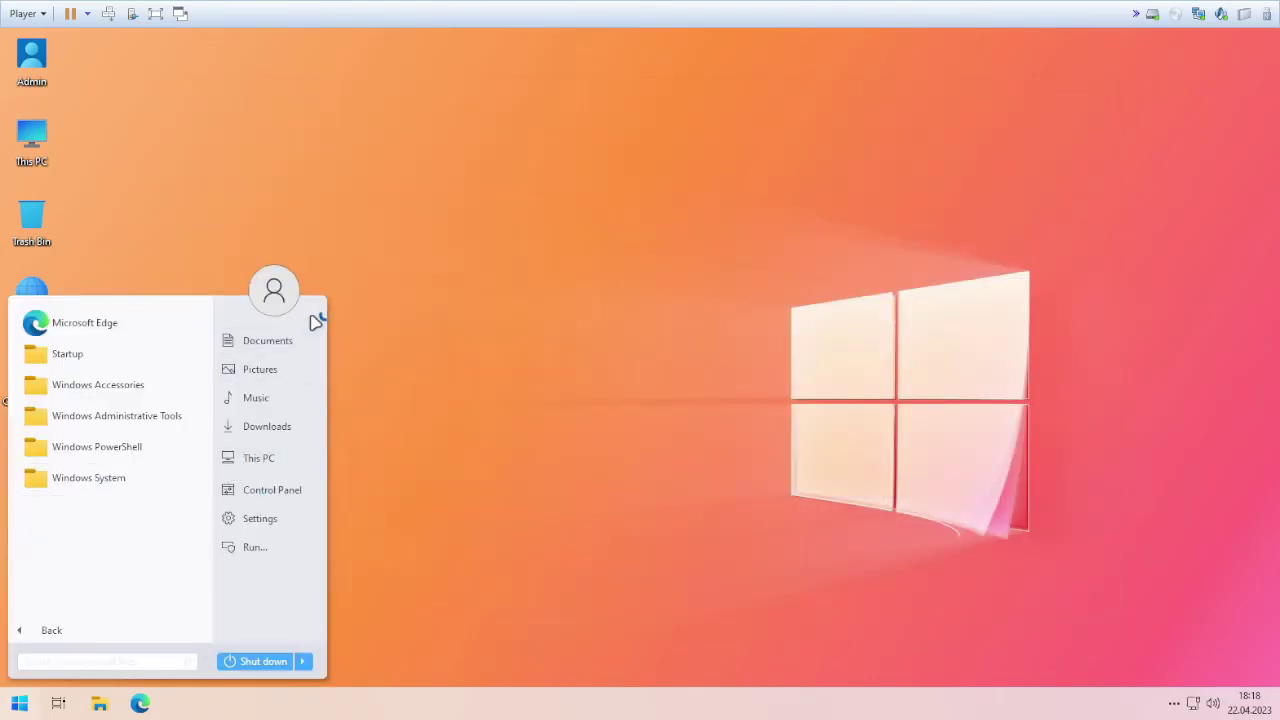
pyautogui.click(412, 272)
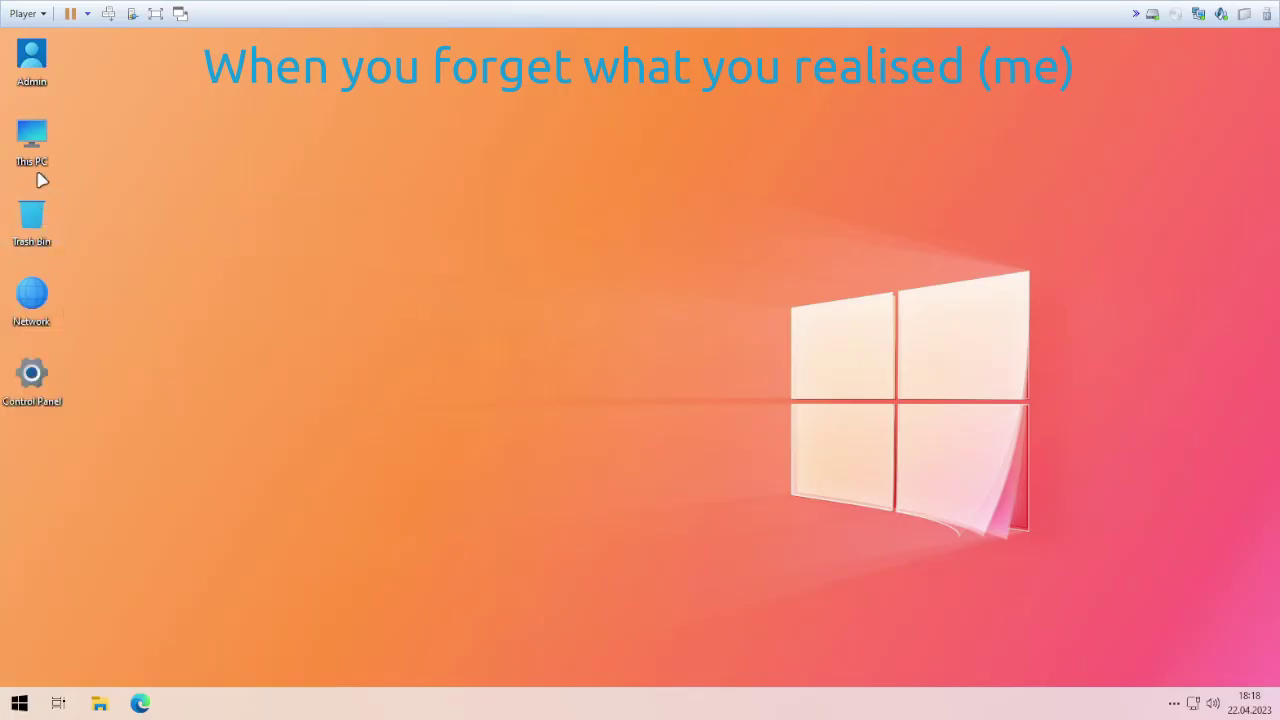
# Launch Control Panel from the desktop and look over its System and Security category.
pyautogui.doubleClick(36, 402)
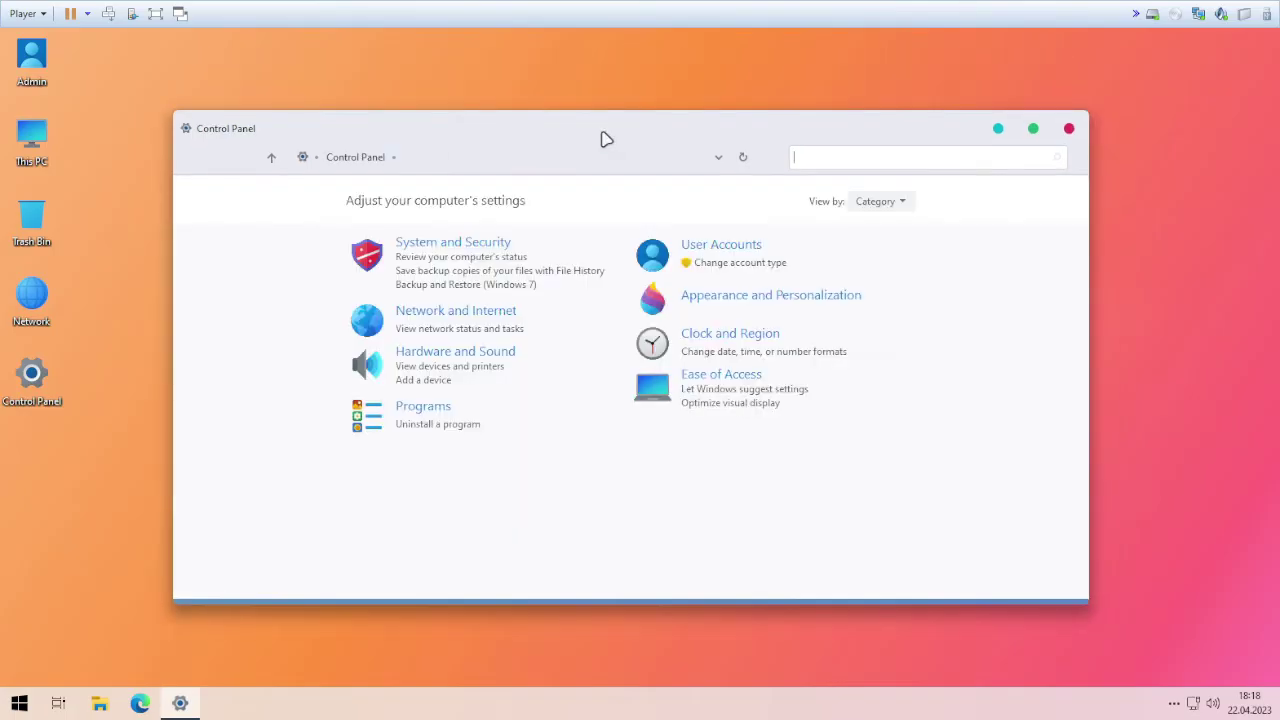
pyautogui.moveTo(690, 136); pyautogui.dragTo(729, 123)
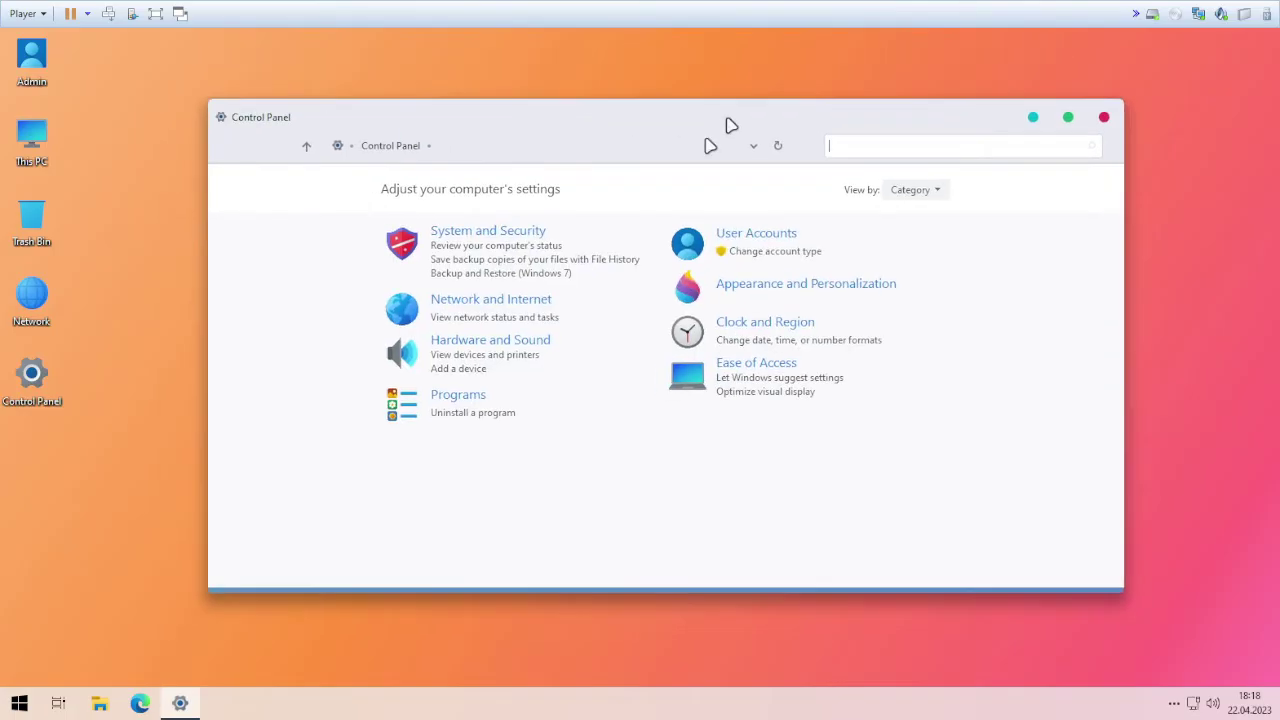
pyautogui.click(497, 232)
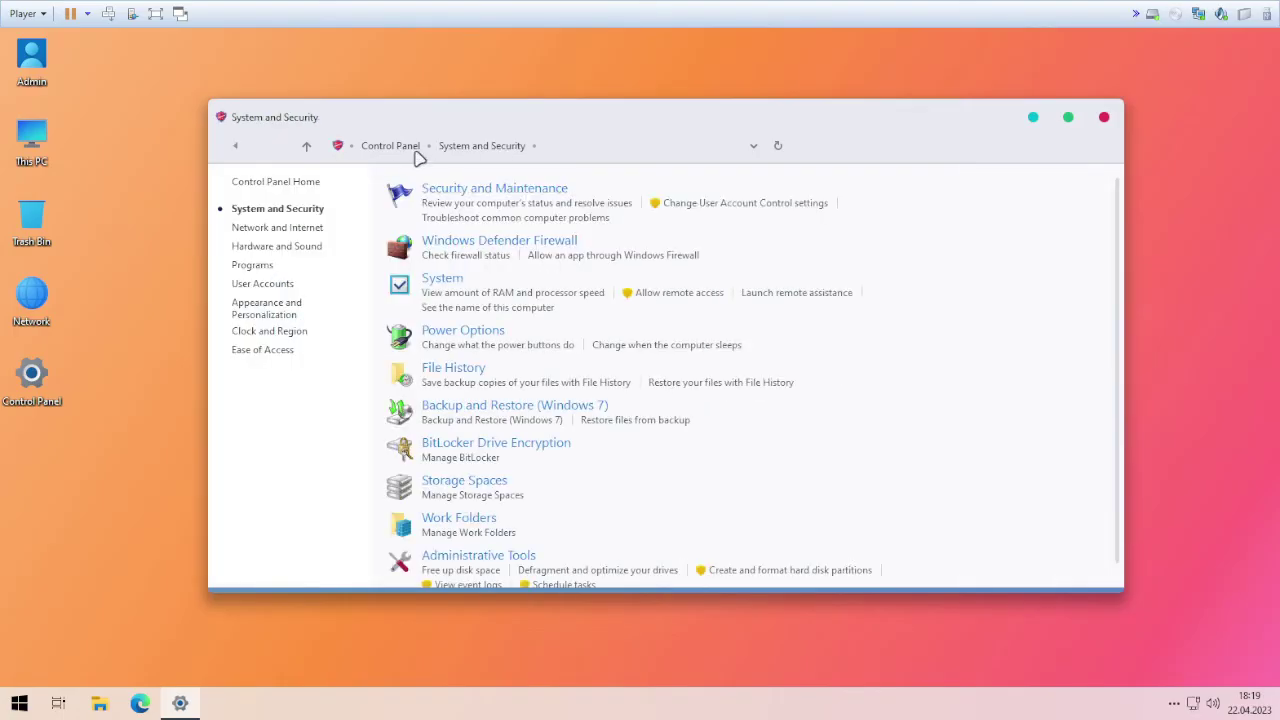
pyautogui.moveTo(497, 123); pyautogui.dragTo(517, 125)
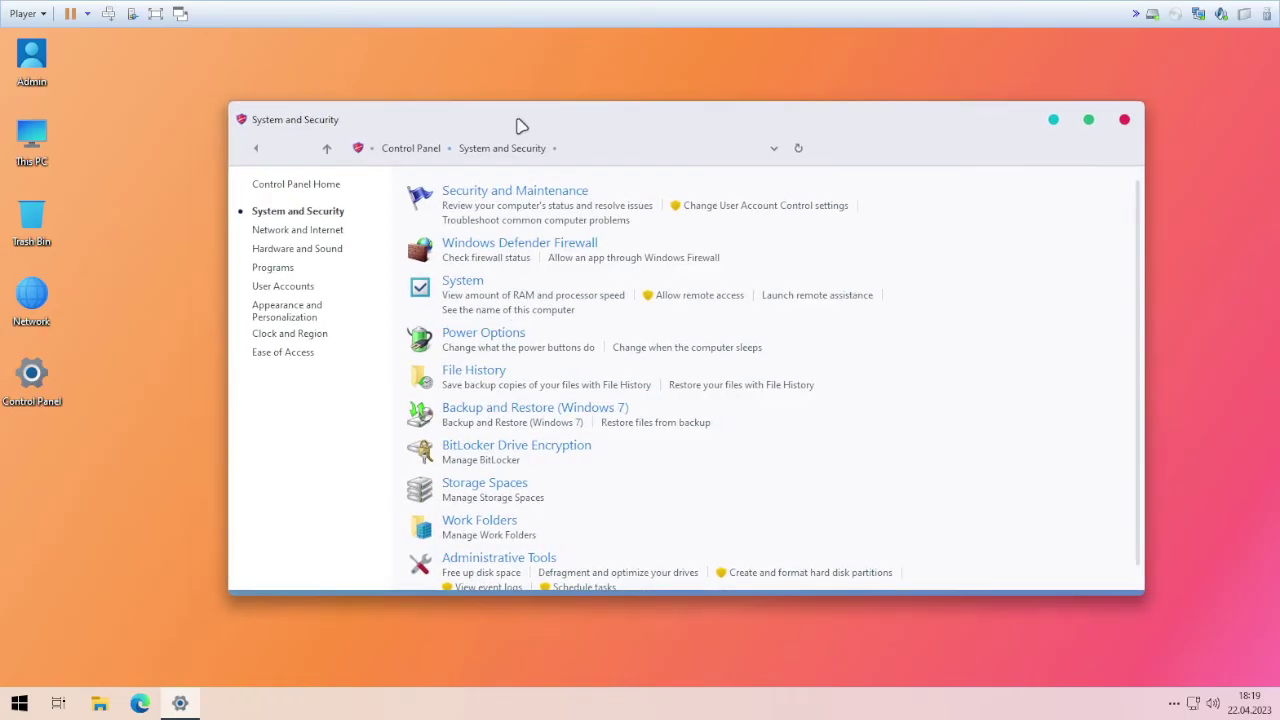
# View the amount of RAM and processor speed from System and Security, and close the Control Panel window.
pyautogui.click(550, 295)
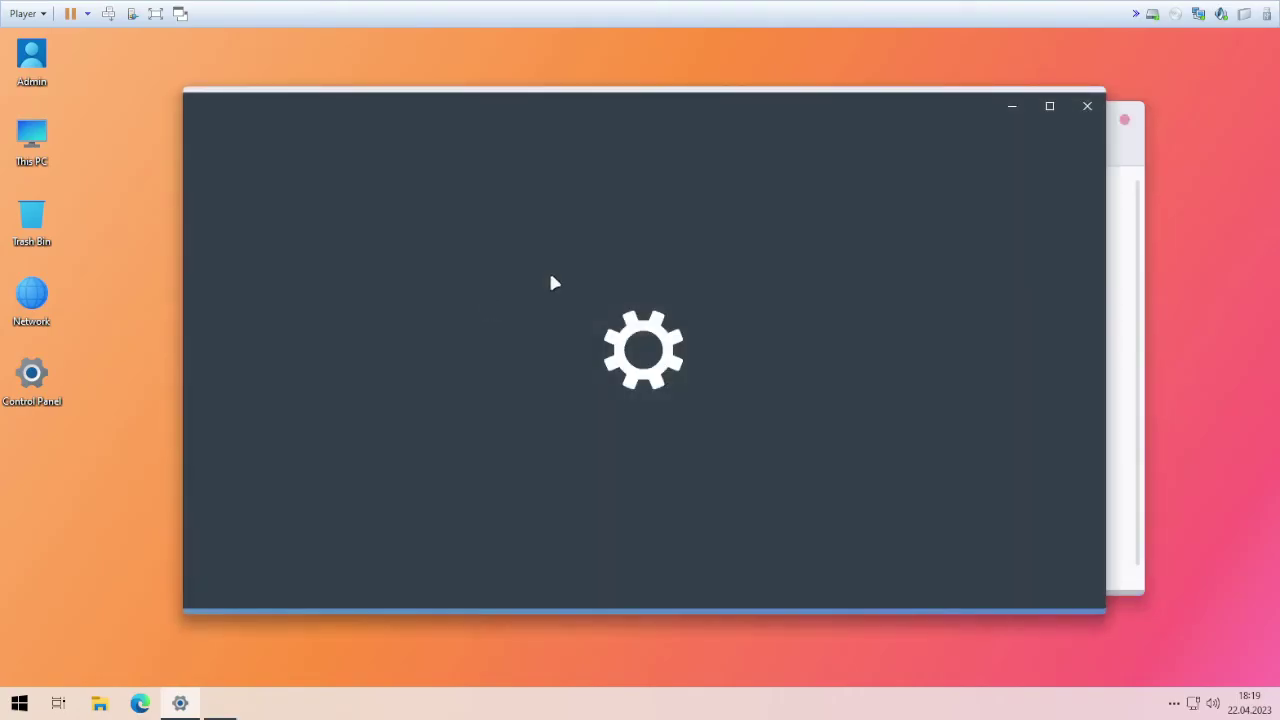
pyautogui.moveTo(880, 118); pyautogui.dragTo(800, 117)
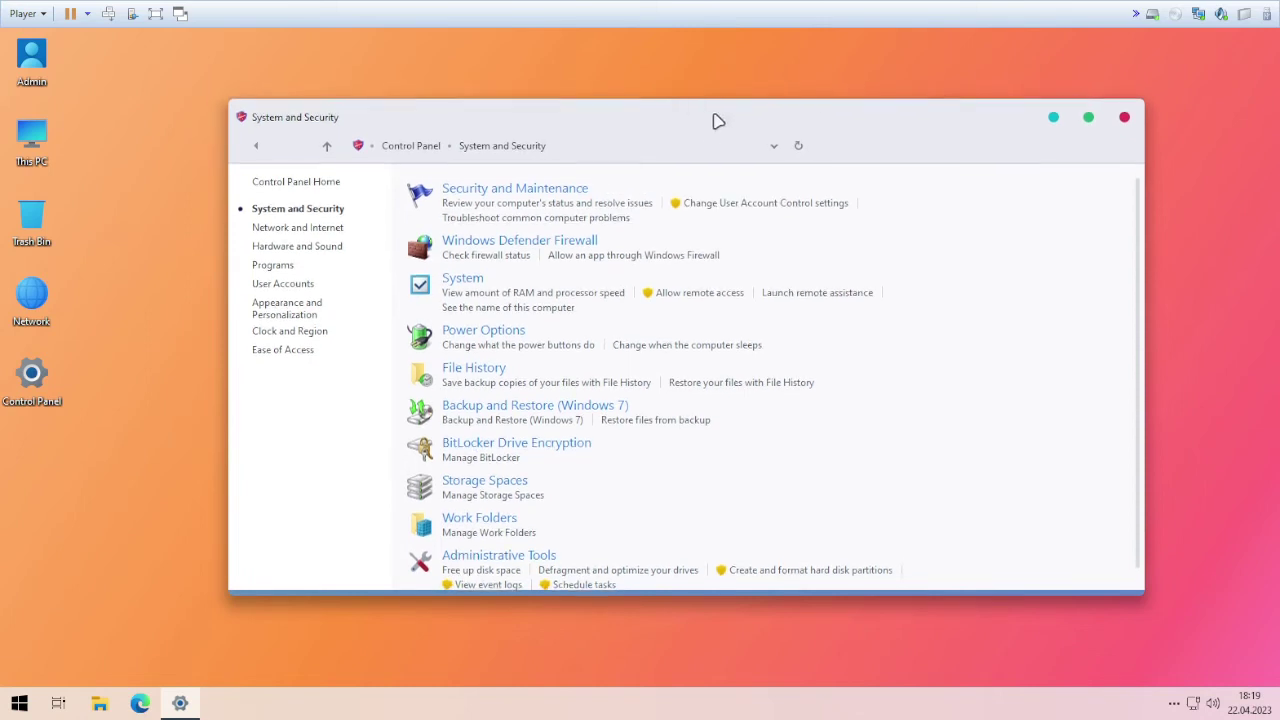
pyautogui.moveTo(714, 121)
pyautogui.mouseDown()
pyautogui.moveTo(703, 131)
pyautogui.moveTo(720, 136)
pyautogui.mouseUp()
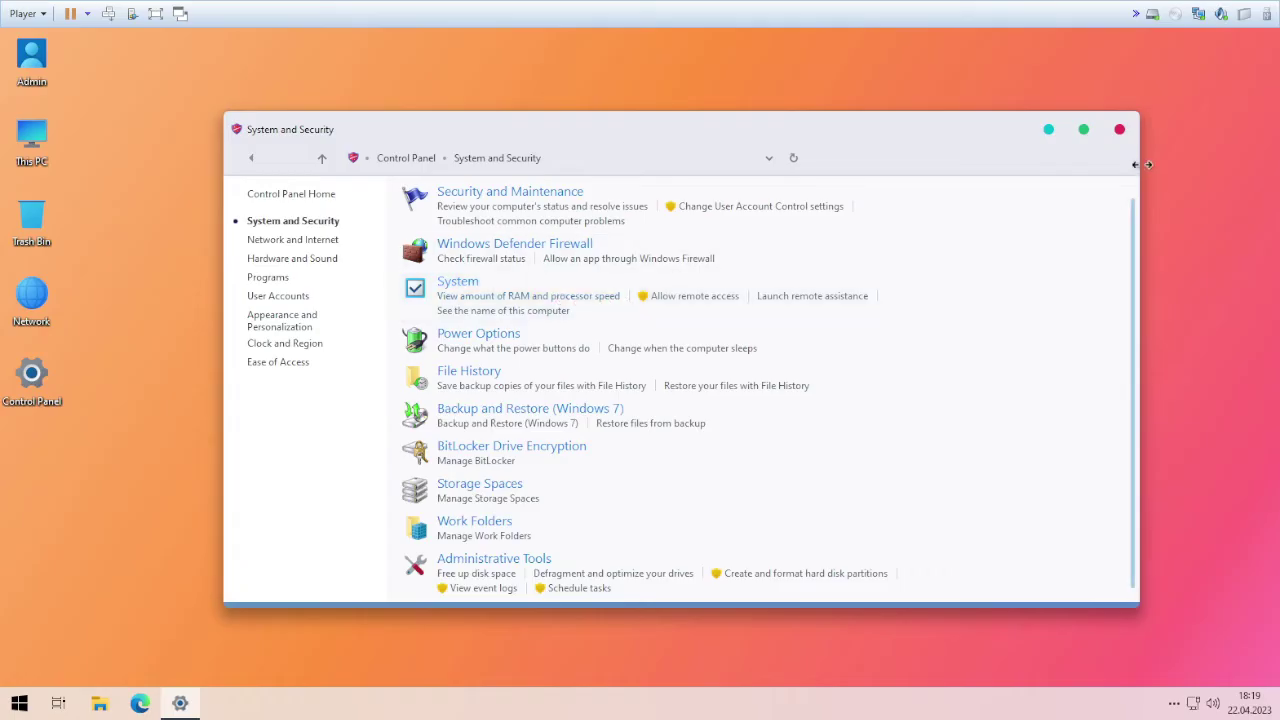
pyautogui.click(1120, 131)
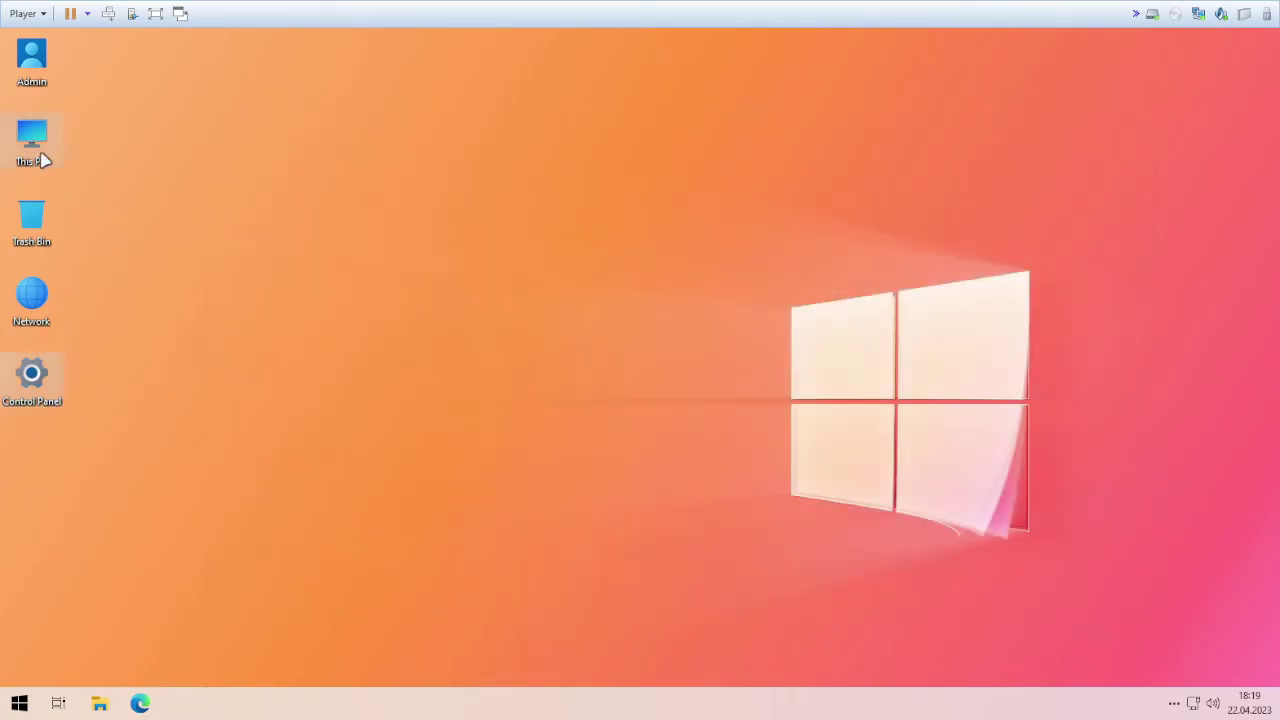
# Open This PC, view the computer's system properties, and close the System window.
pyautogui.doubleClick(46, 163)
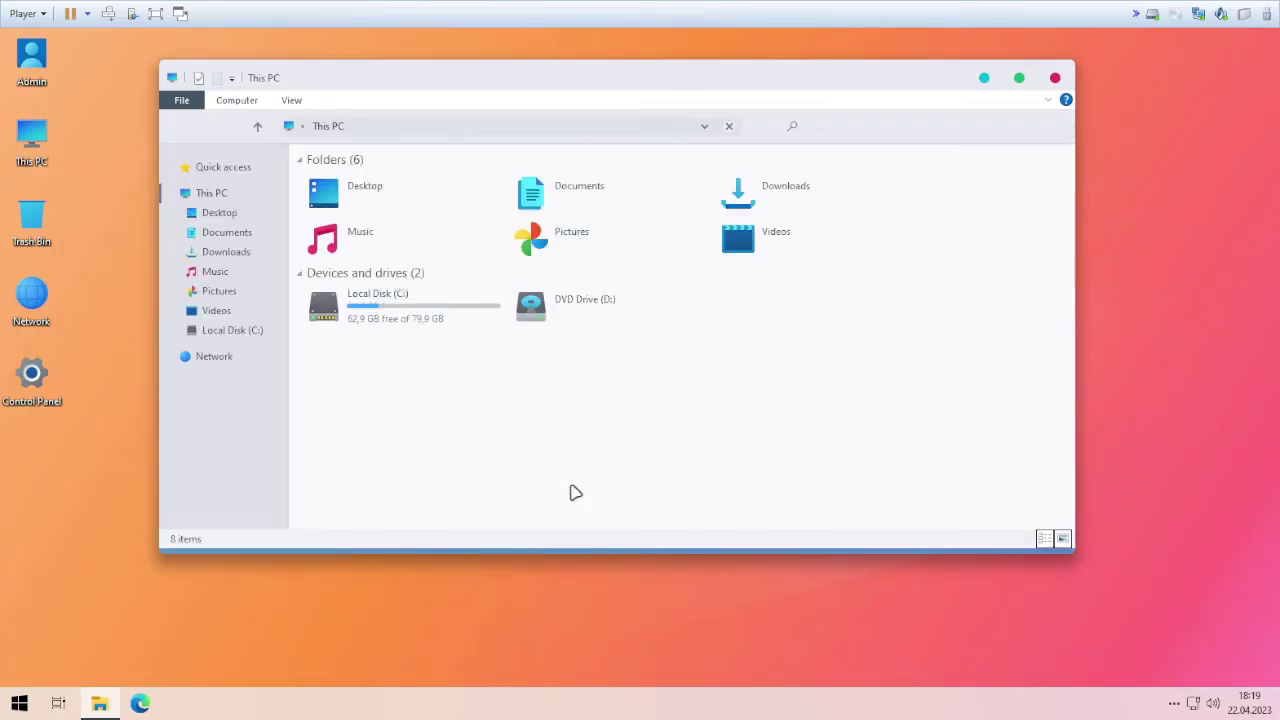
pyautogui.rightClick(528, 430)
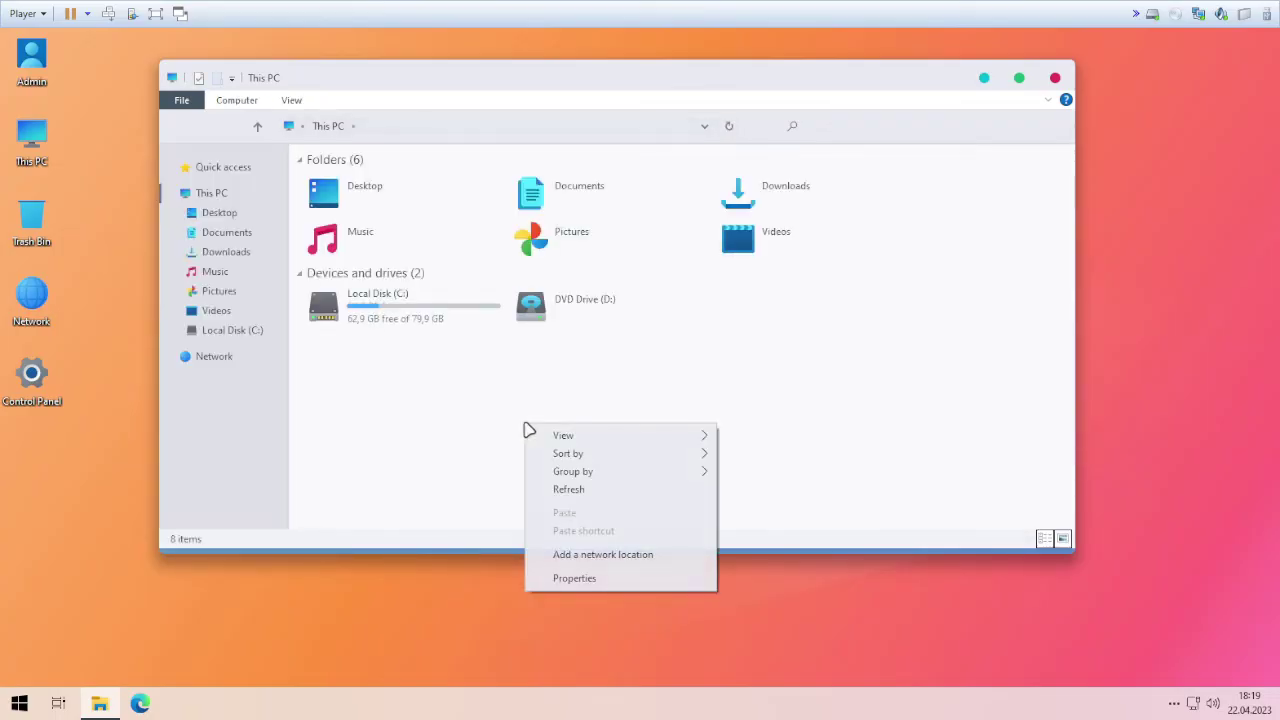
pyautogui.click(574, 579)
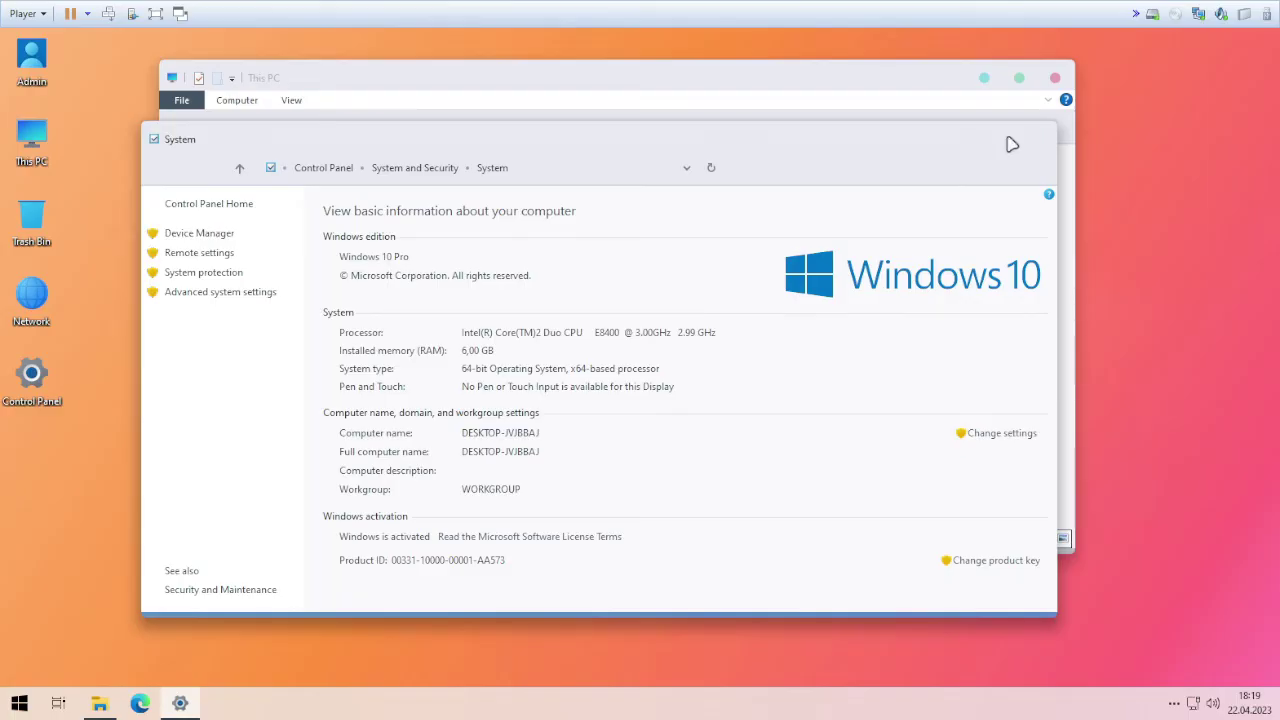
pyautogui.click(1037, 139)
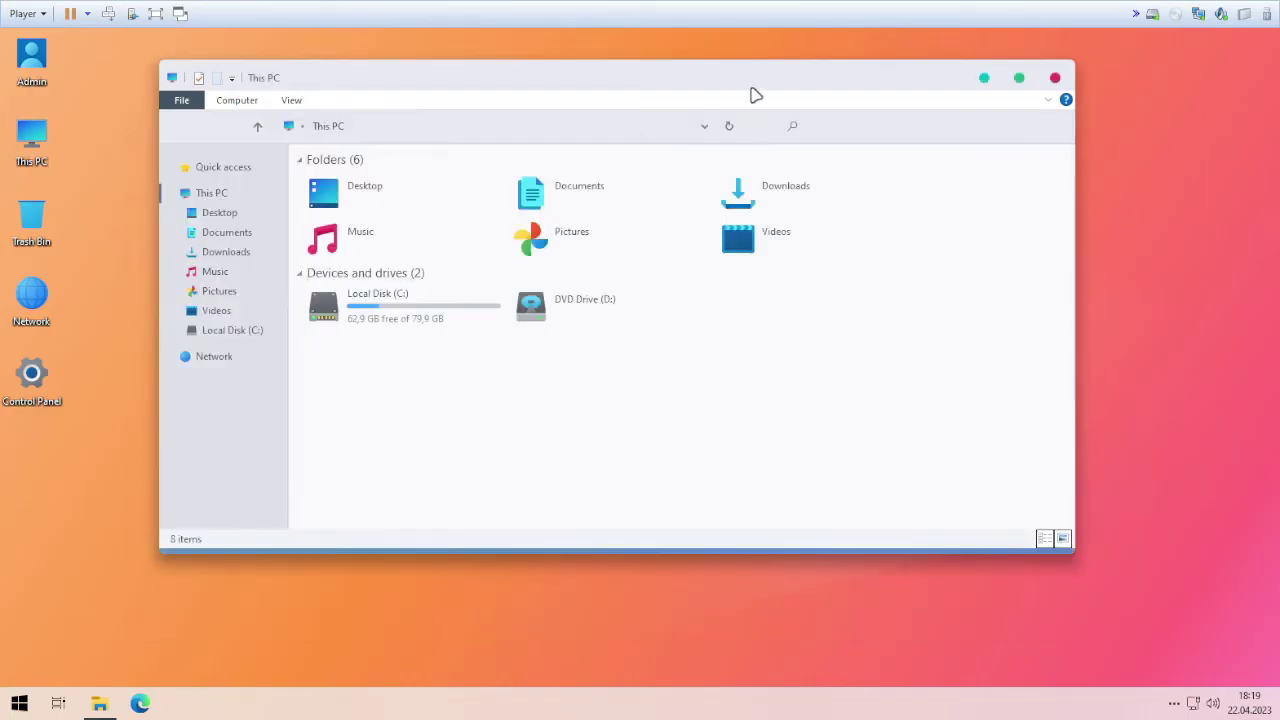
pyautogui.moveTo(751, 94); pyautogui.dragTo(772, 129)
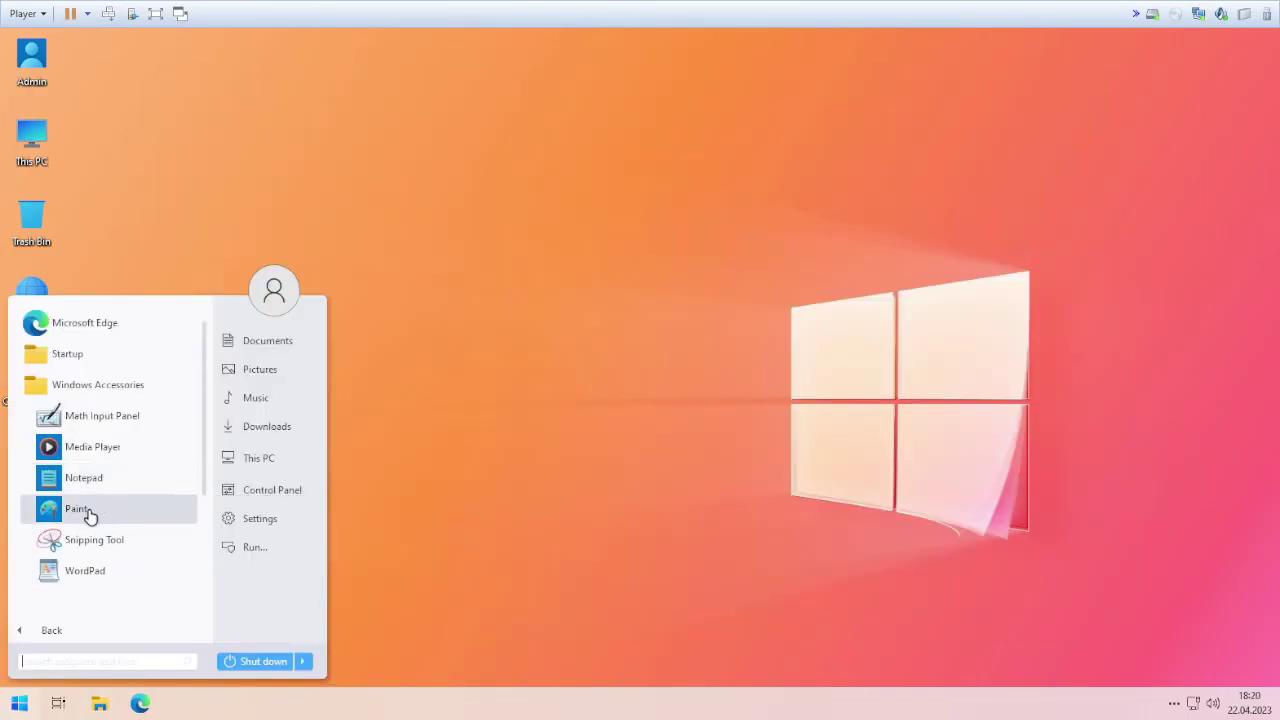
# Launch Paint from Windows Accessories, then shrink and reposition its window so the desktop icons are uncovered.
pyautogui.click(89, 512)
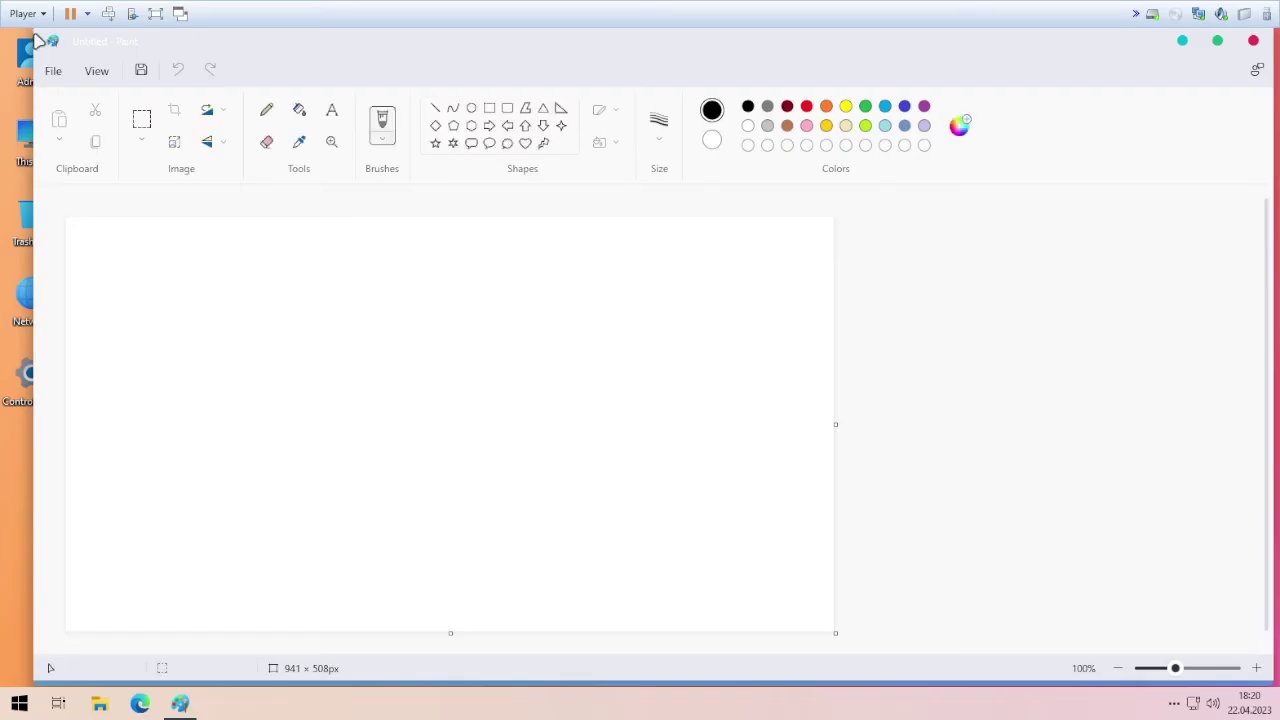
pyautogui.moveTo(37, 40); pyautogui.dragTo(77, 70)
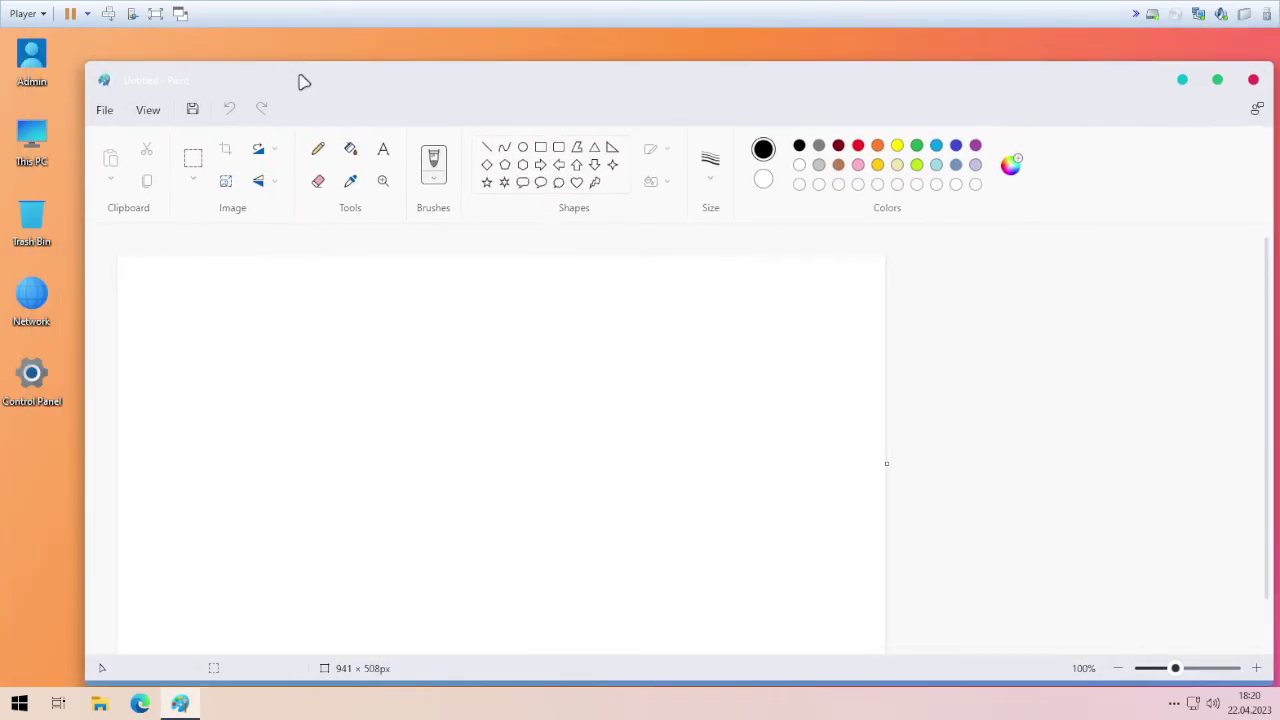
pyautogui.moveTo(304, 82); pyautogui.dragTo(274, 72)
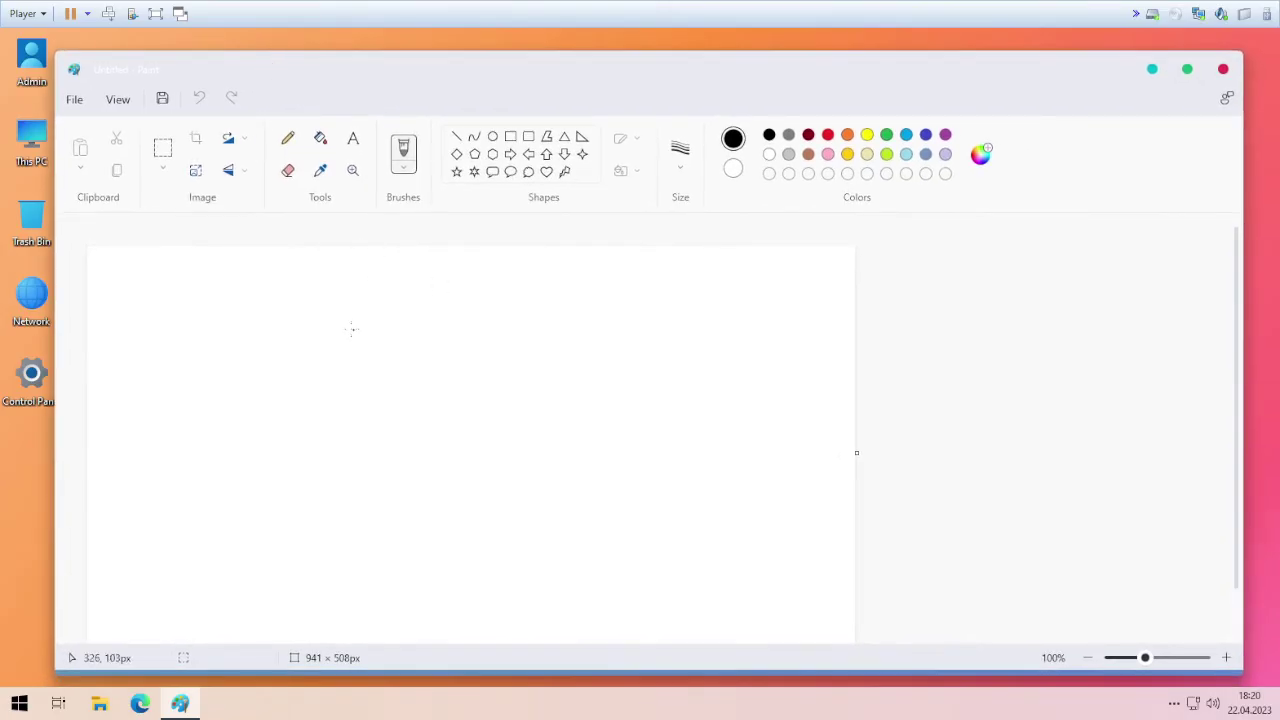
# Draw a smiley face with two line eyes and a curved mouth on the Paint canvas, and try to close Paint.
pyautogui.moveTo(320, 302); pyautogui.dragTo(334, 364)
pyautogui.moveTo(385, 282); pyautogui.dragTo(404, 364)
pyautogui.moveTo(262, 379)
pyautogui.mouseDown()
pyautogui.moveTo(314, 463)
pyautogui.moveTo(490, 400)
pyautogui.mouseUp()
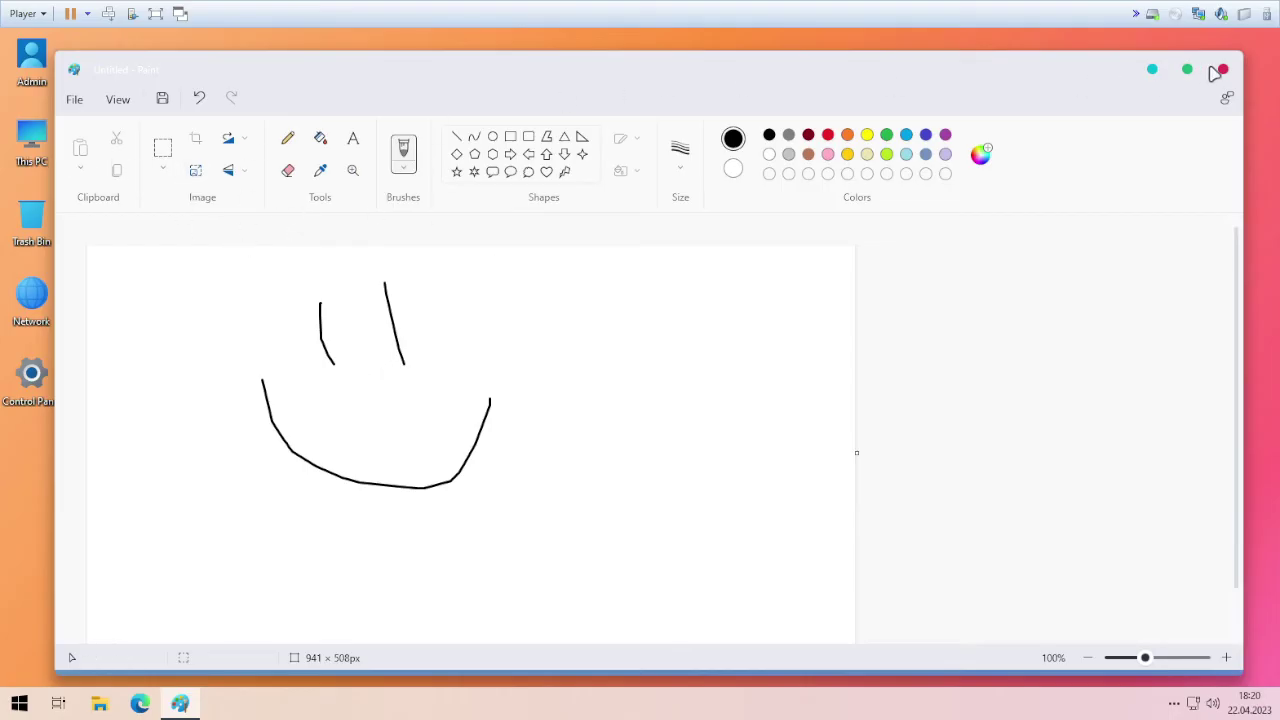
pyautogui.click(1221, 72)
pyautogui.click(649, 414)
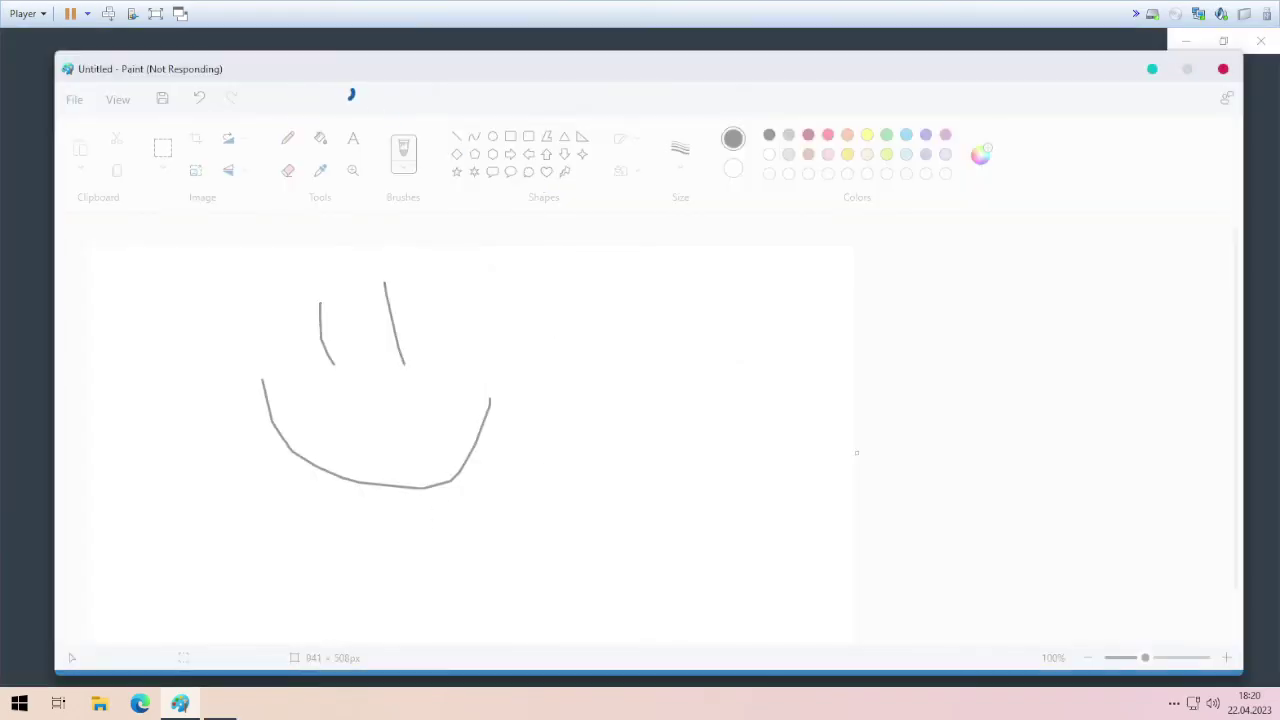
# Move the unresponsive Paint window around and bring the Media Player window in front of it.
pyautogui.moveTo(432, 77); pyautogui.dragTo(460, 73)
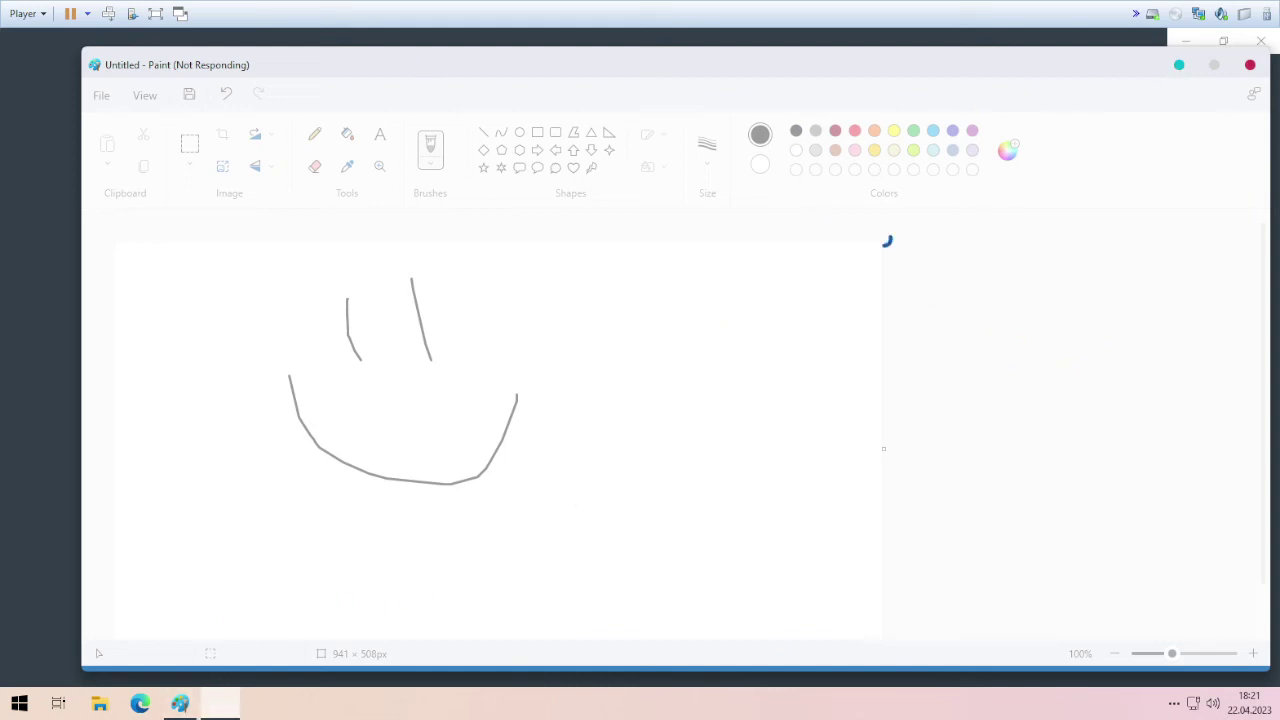
pyautogui.moveTo(463, 71); pyautogui.dragTo(410, 68)
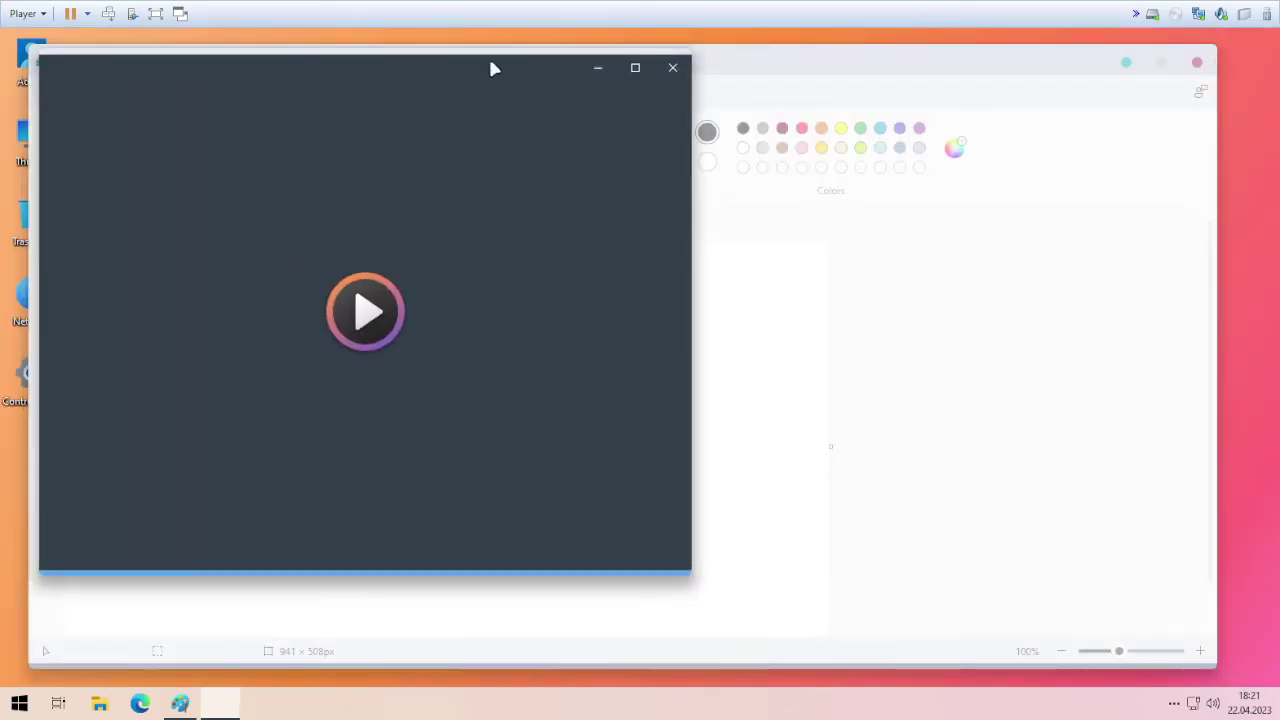
pyautogui.click(882, 88)
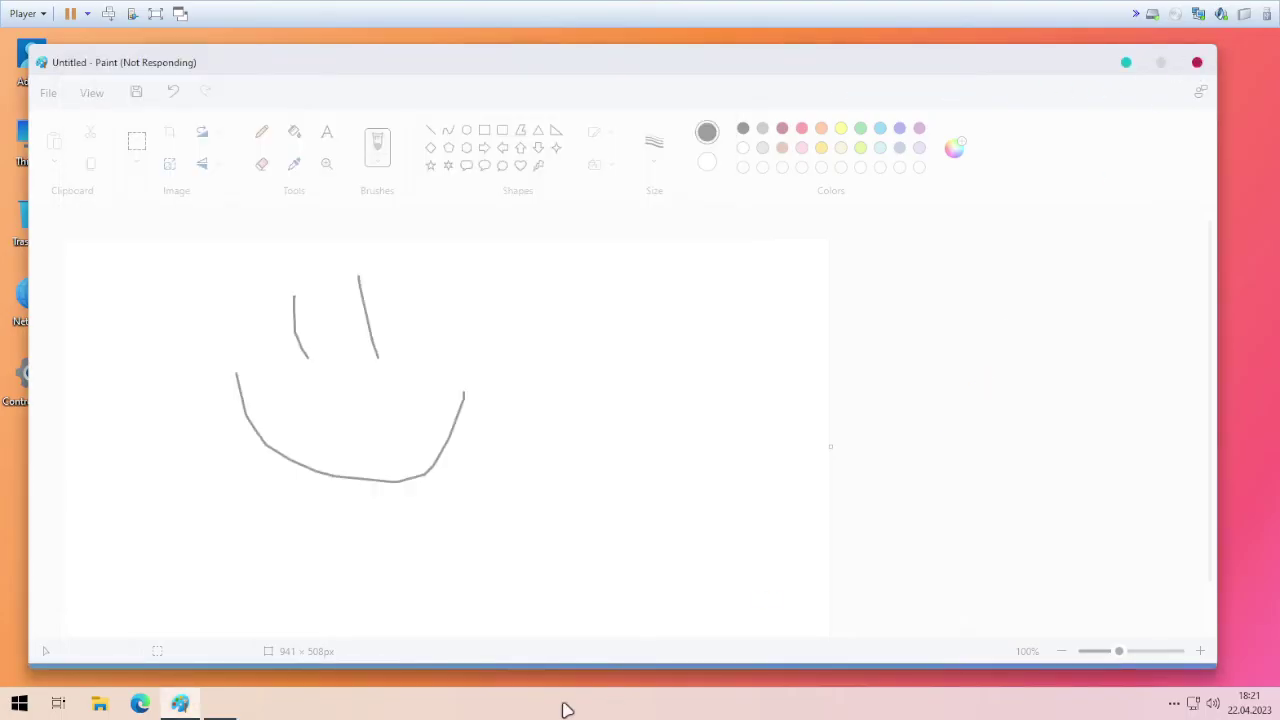
pyautogui.click(232, 708)
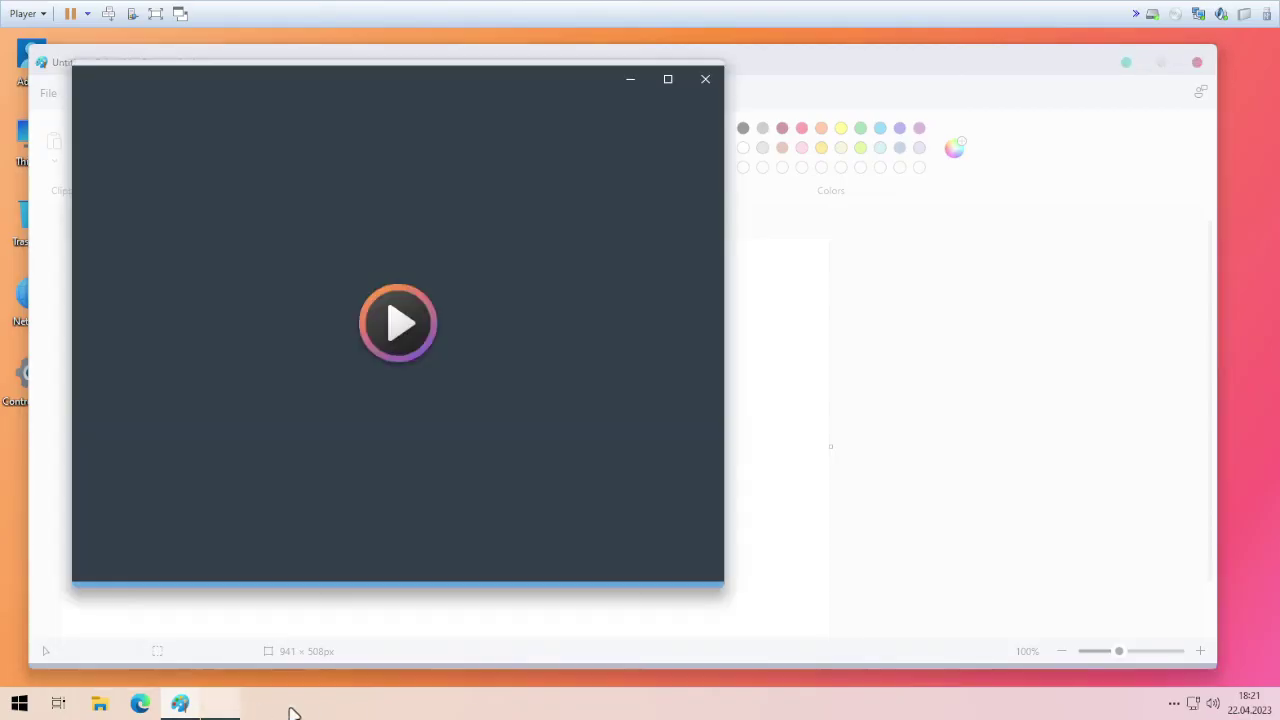
# Launch Task Manager and arrange its window side by side with the Media Player window.
pyautogui.rightClick(485, 710)
pyautogui.click(558, 630)
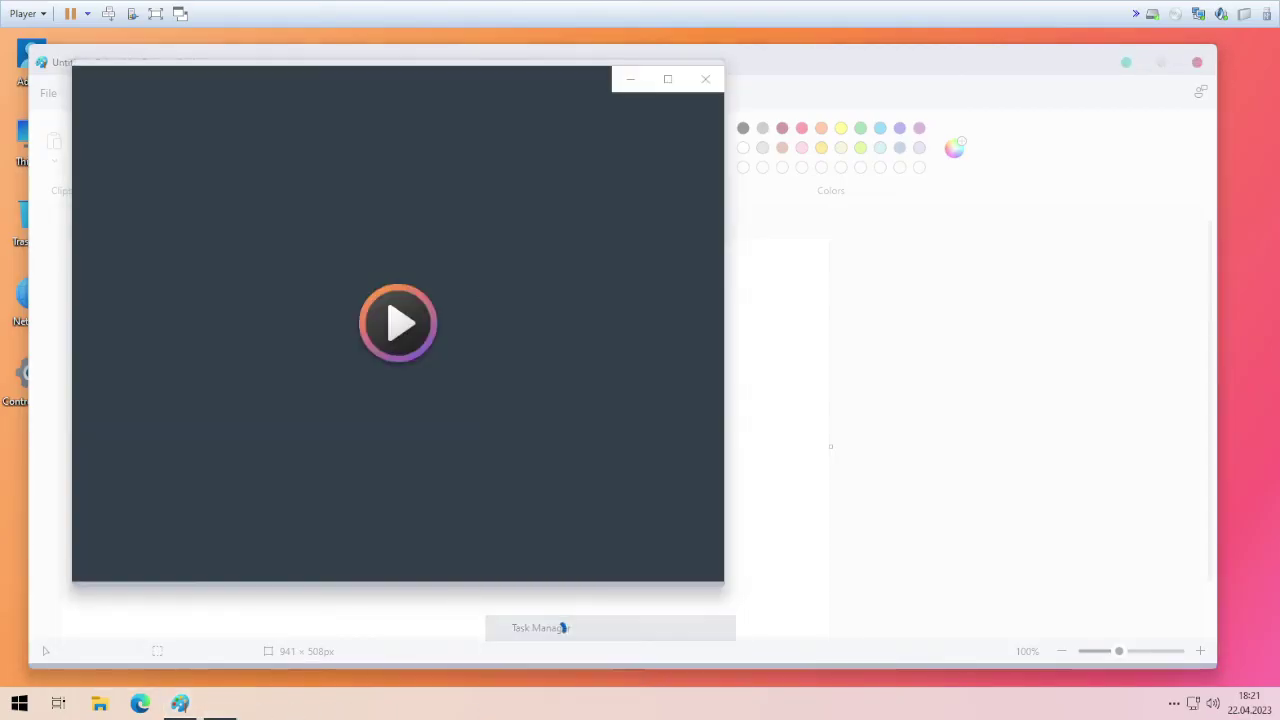
pyautogui.moveTo(466, 82)
pyautogui.mouseDown()
pyautogui.moveTo(630, 158)
pyautogui.moveTo(557, 128)
pyautogui.mouseUp()
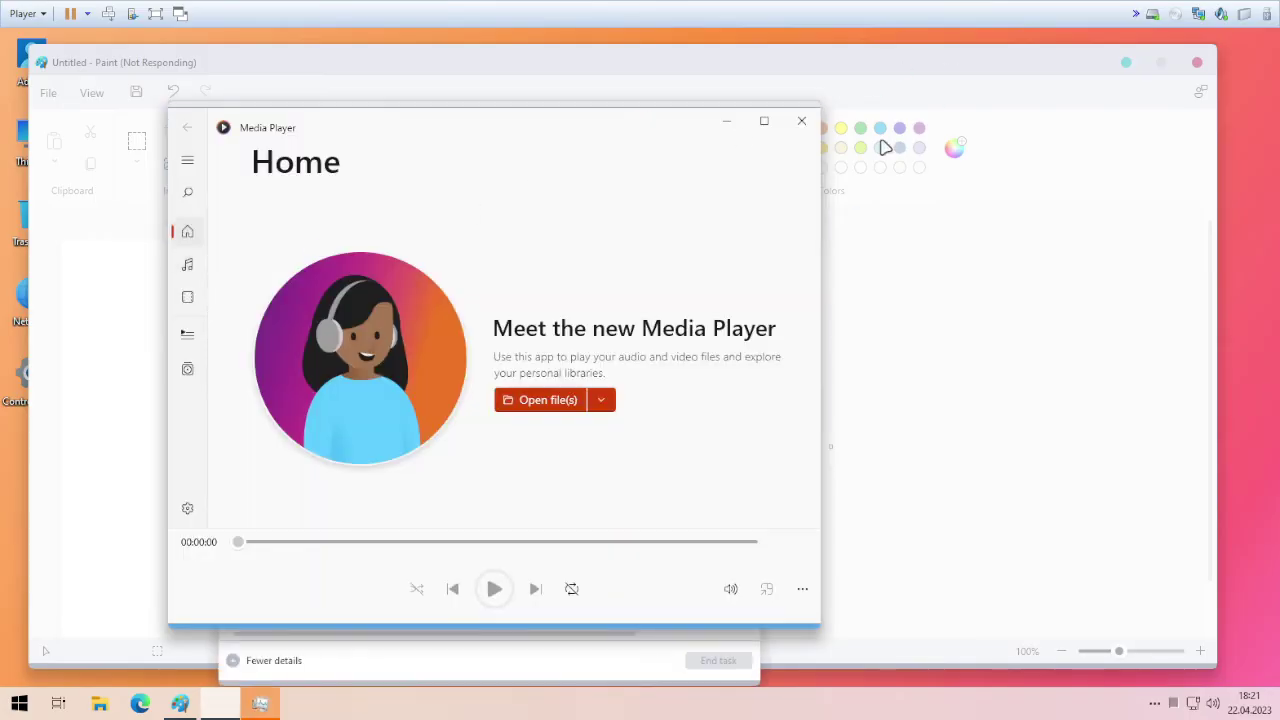
pyautogui.moveTo(595, 133)
pyautogui.mouseDown()
pyautogui.moveTo(740, 134)
pyautogui.moveTo(888, 162)
pyautogui.mouseUp()
pyautogui.moveTo(363, 217)
pyautogui.mouseDown()
pyautogui.moveTo(268, 145)
pyautogui.moveTo(153, 98)
pyautogui.mouseUp()
pyautogui.click(700, 183)
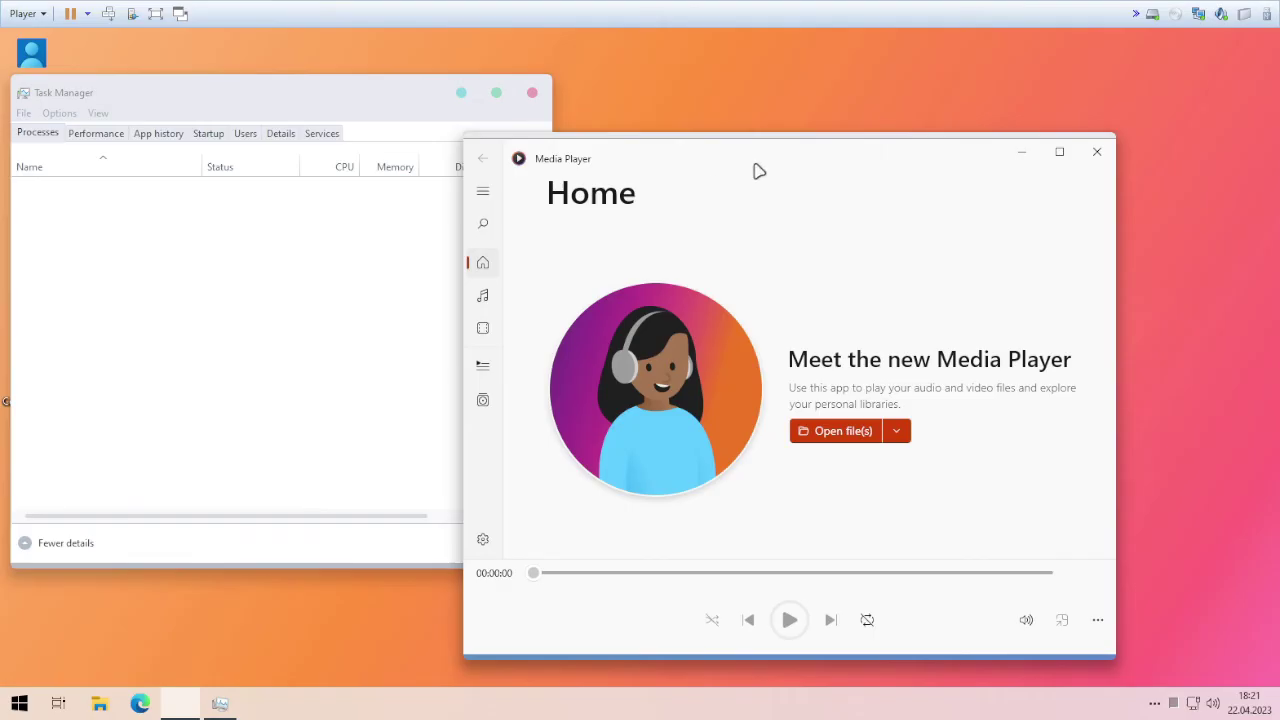
pyautogui.moveTo(782, 164); pyautogui.dragTo(914, 166)
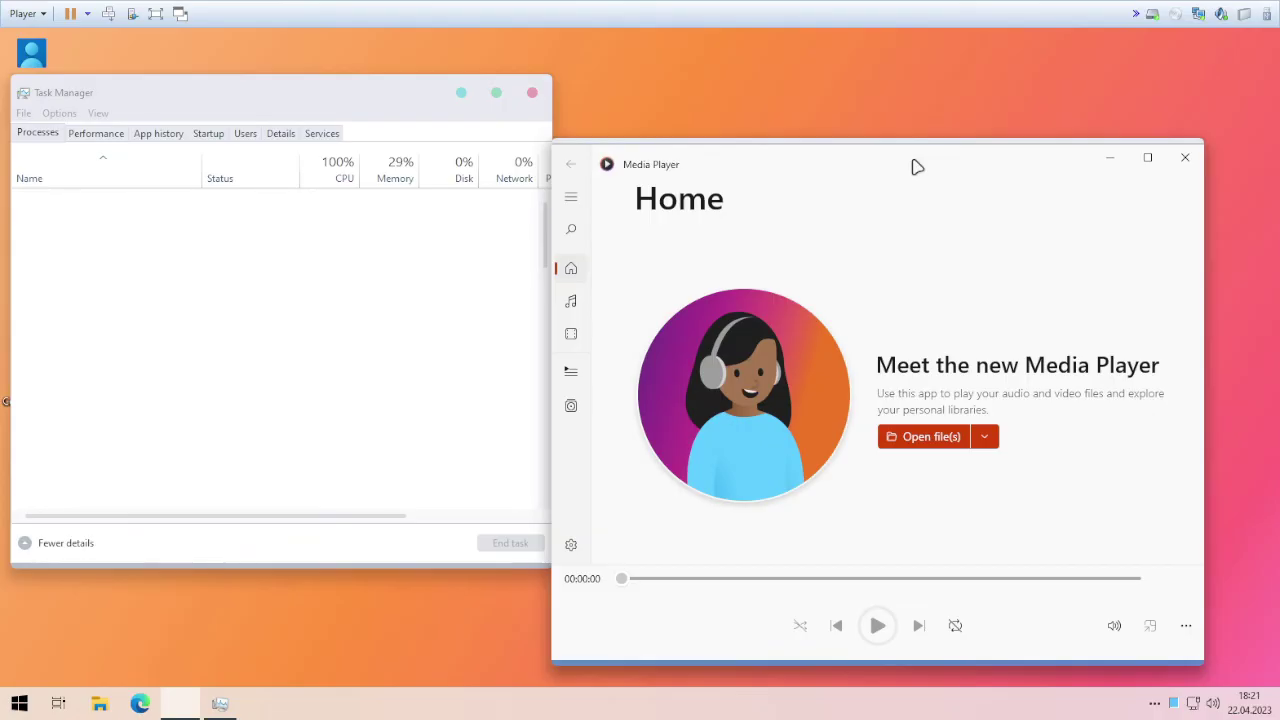
pyautogui.moveTo(912, 166); pyautogui.dragTo(939, 143)
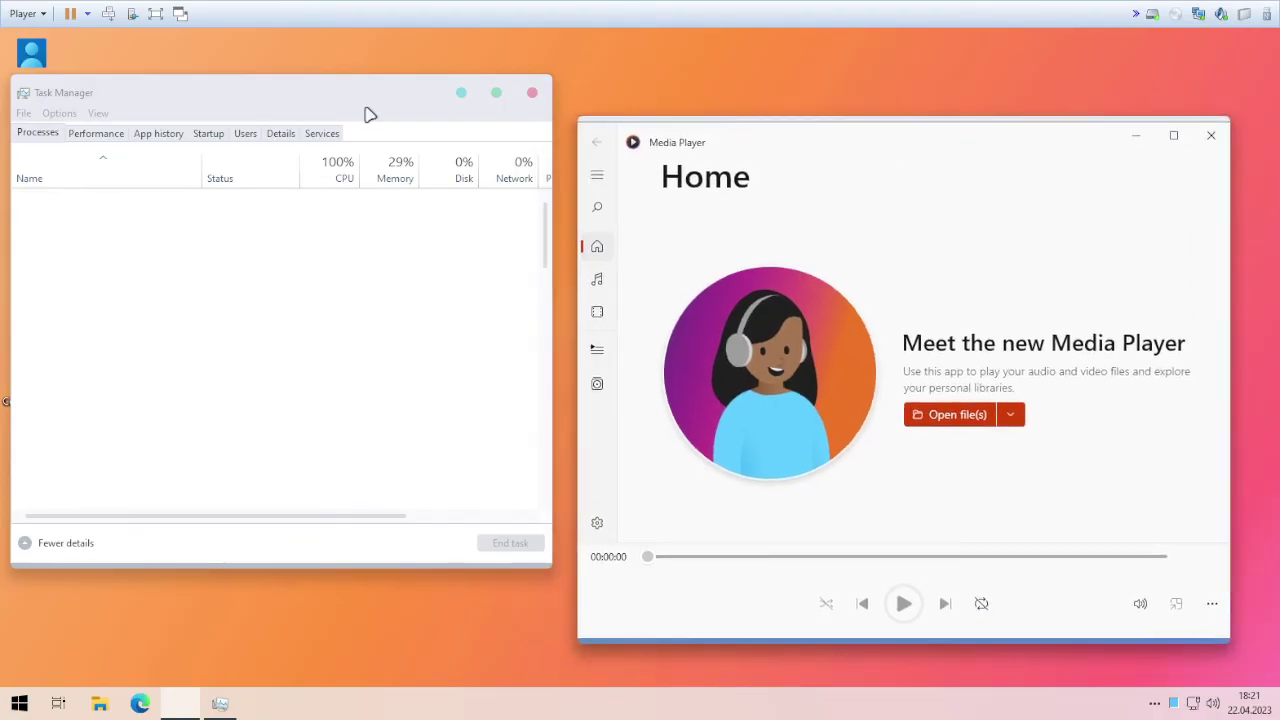
# Close both Task Manager and Media Player.
pyautogui.moveTo(366, 113); pyautogui.dragTo(410, 113)
pyautogui.hotkey('alt', 'F4')
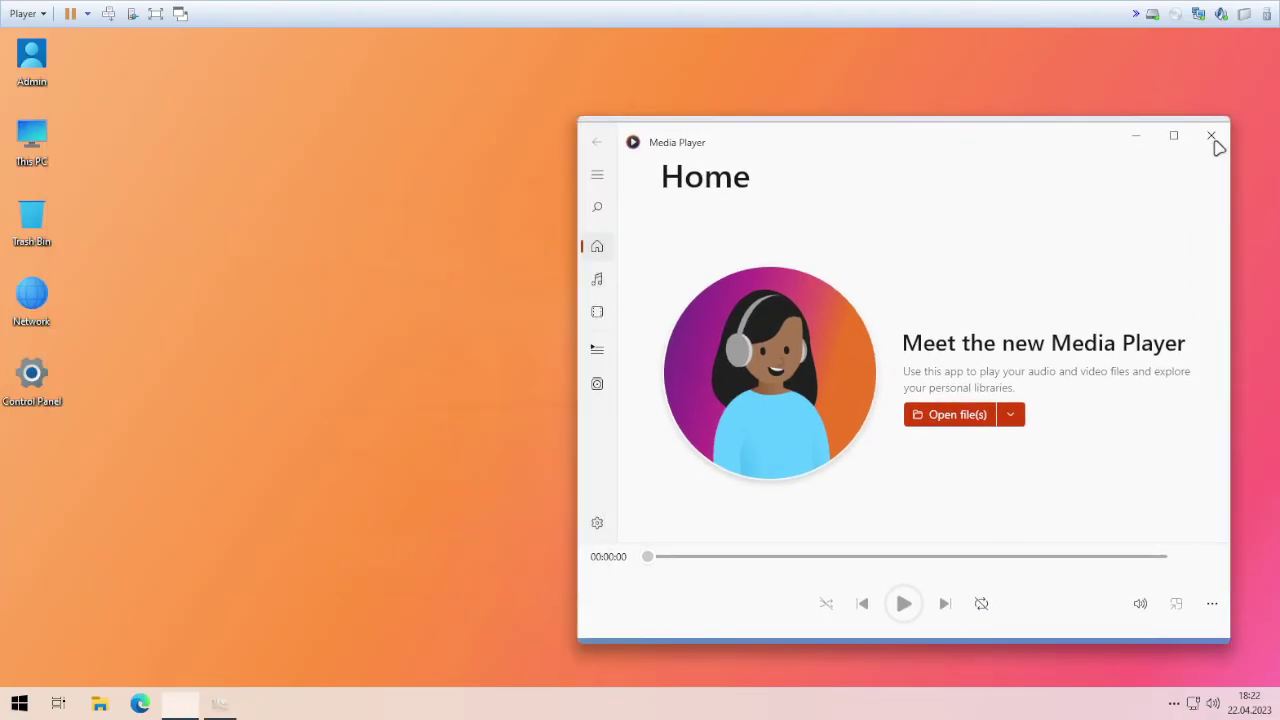
pyautogui.click(1211, 135)
# Expand the Windows Accessories folder in the Start menu and look through its programs.
pyautogui.click(24, 704)
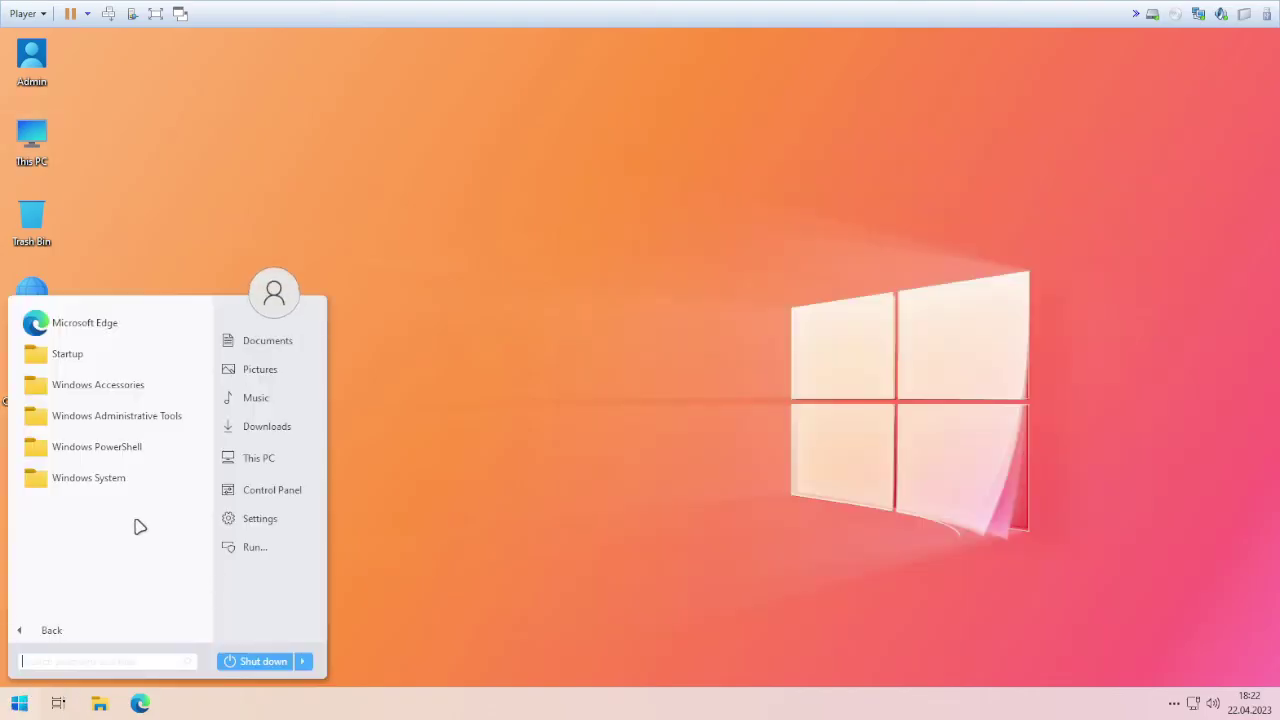
pyautogui.click(110, 388)
pyautogui.scroll(-3, 149, 469)
pyautogui.scroll(3, 116, 388)
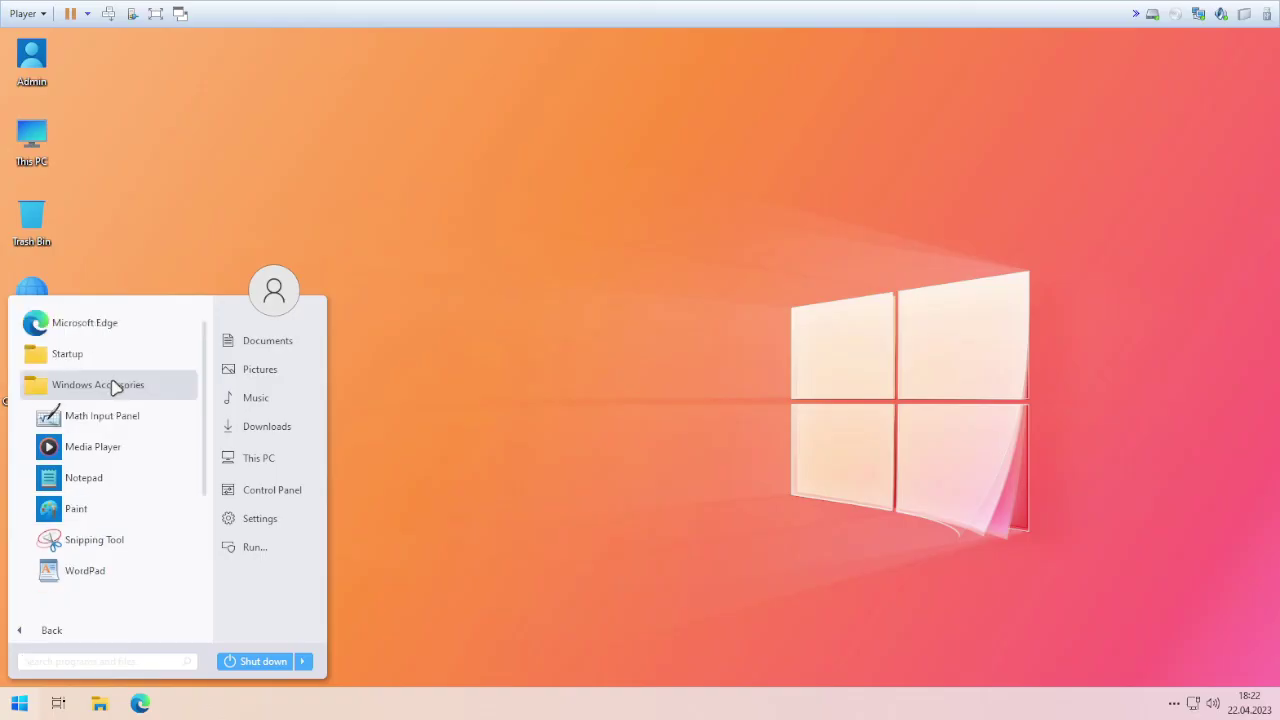
# Write "Windows 10 + Windows 11 = Redress10" in a new Notepad document and close it without saving.
pyautogui.click(84, 477)
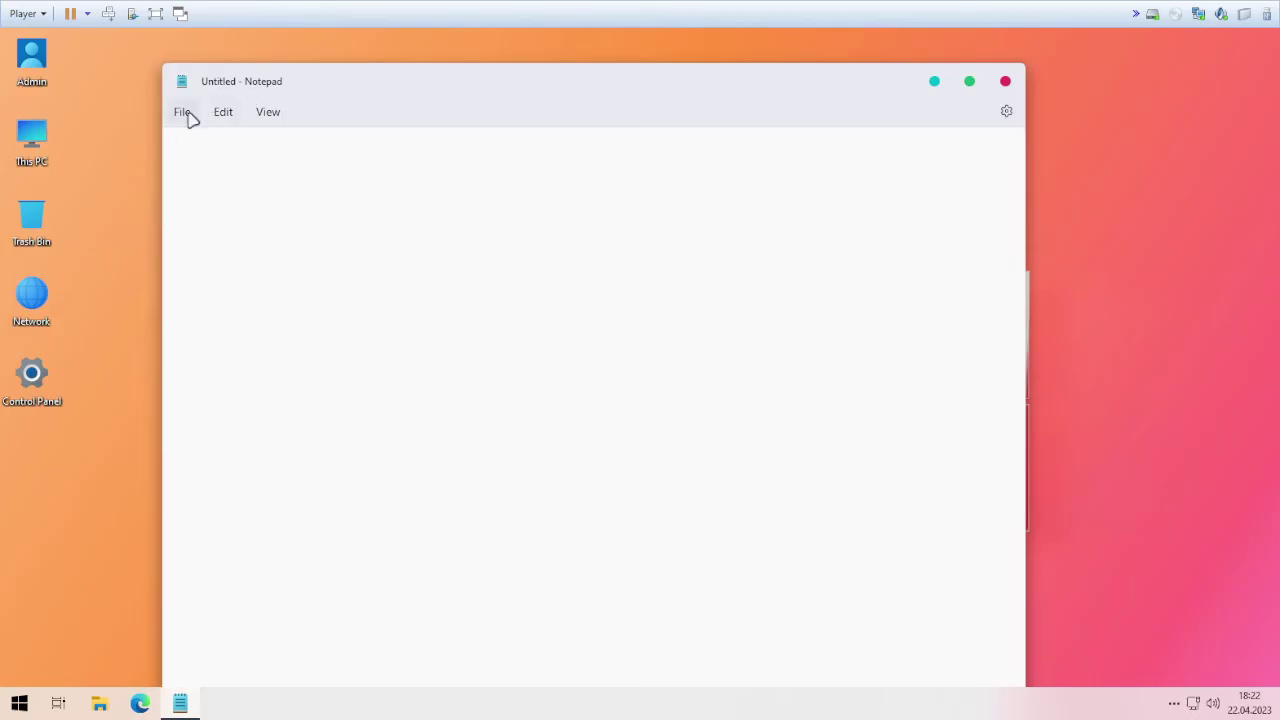
pyautogui.click(183, 112)
pyautogui.click(233, 161)
pyautogui.write('Windows 10 + Windows 11 =')
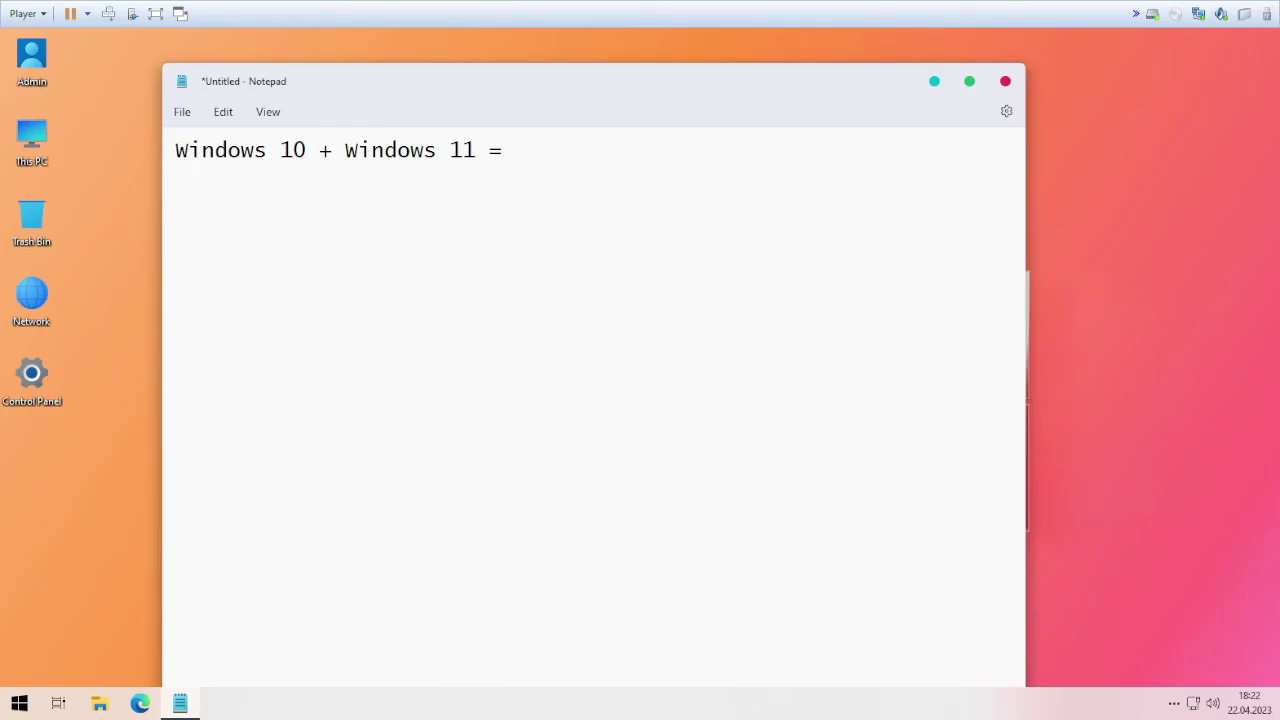
pyautogui.write(' Redress10')
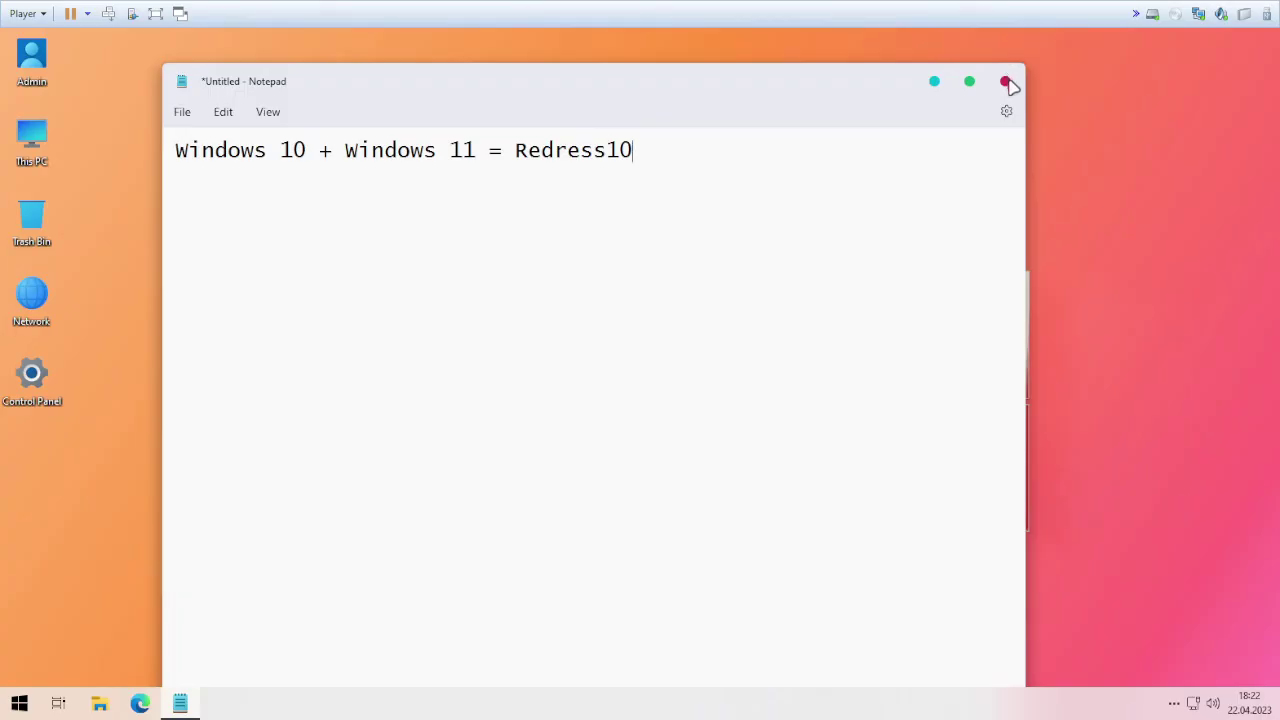
pyautogui.click(1007, 82)
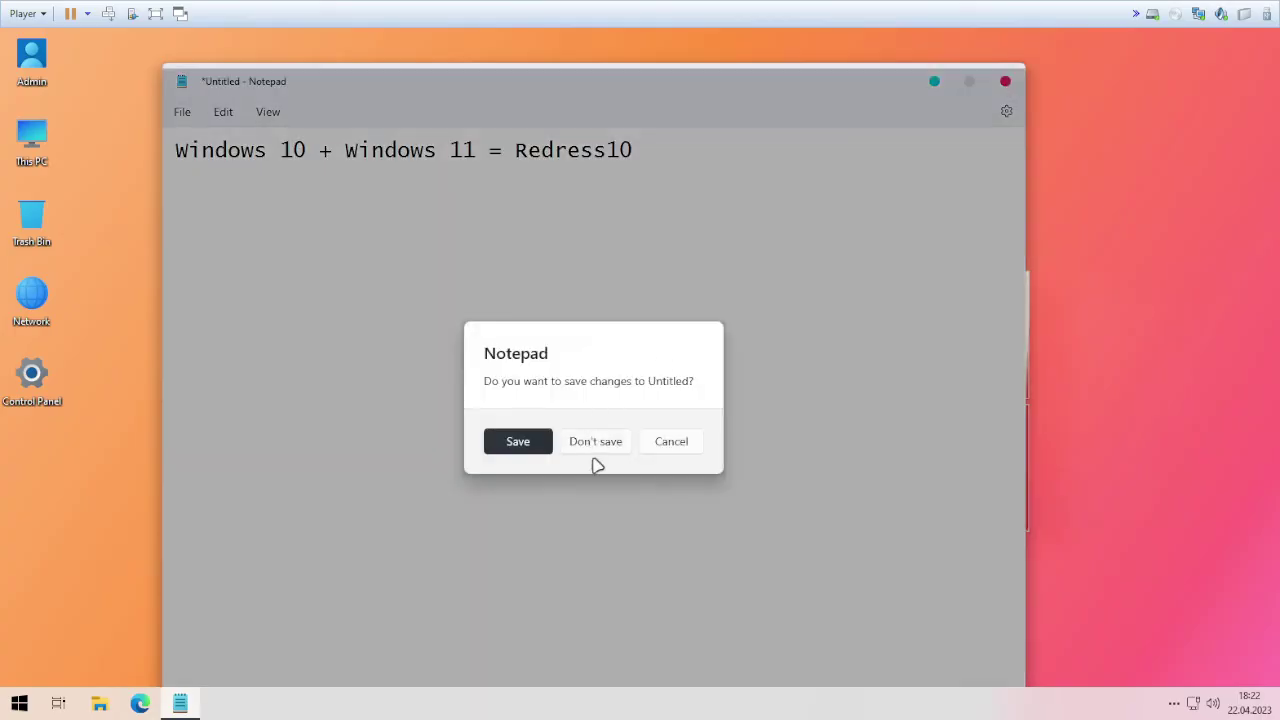
pyautogui.click(590, 443)
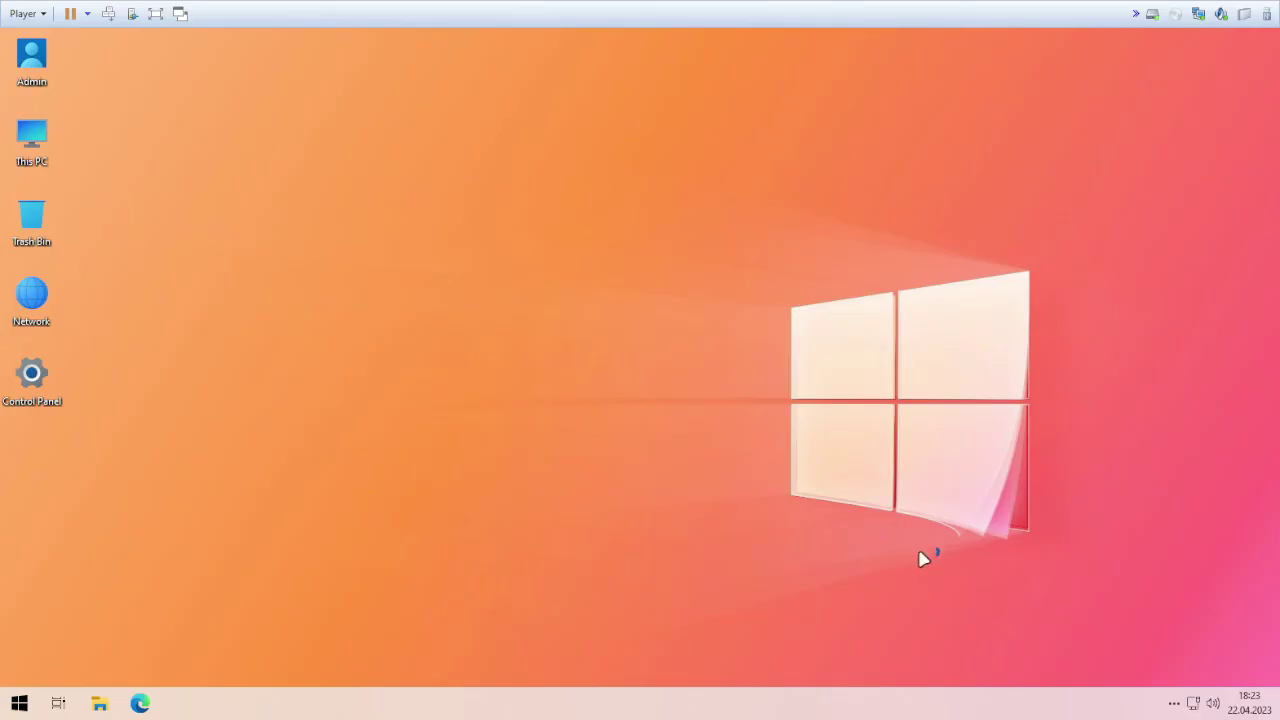
# Look at the hidden notification area icons and dismiss them.
pyautogui.click(1177, 704)
pyautogui.moveTo(1055, 575); pyautogui.dragTo(815, 233)
# Launch Task Manager and Computer Management, moving the Task Manager window aside while the snap-in loads.
pyautogui.rightClick(752, 708)
pyautogui.click(789, 621)
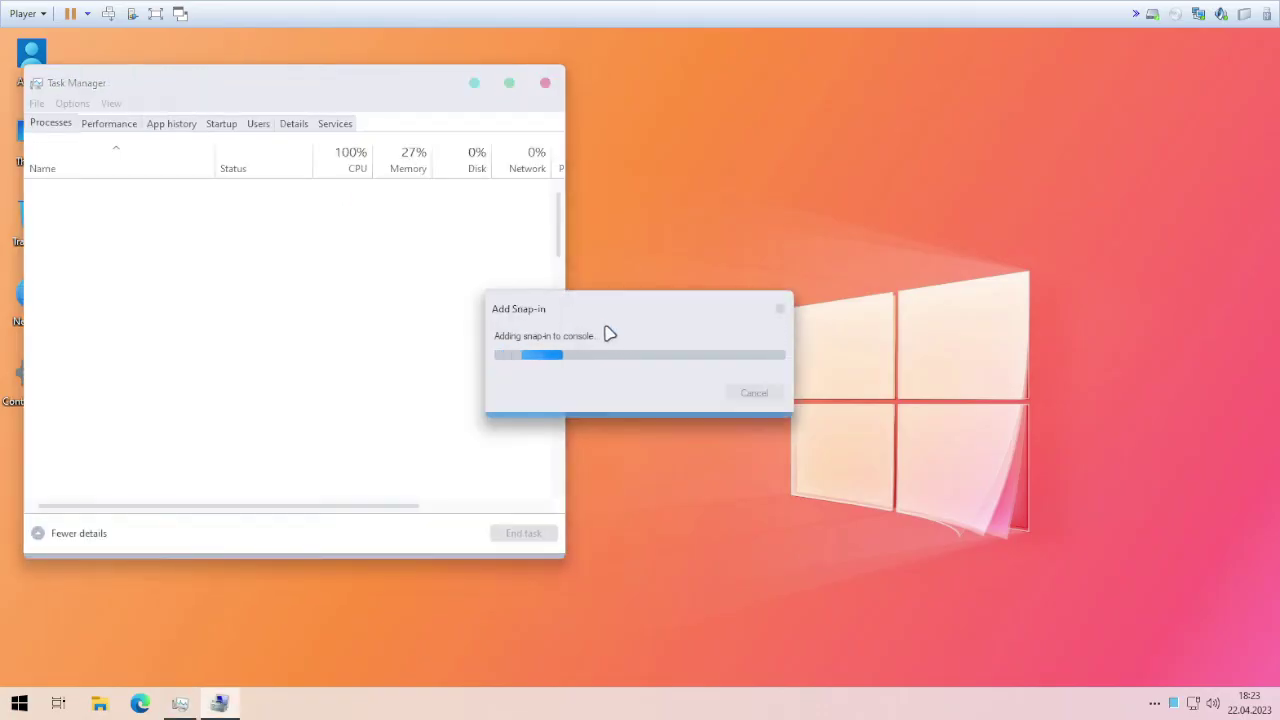
pyautogui.click(221, 90)
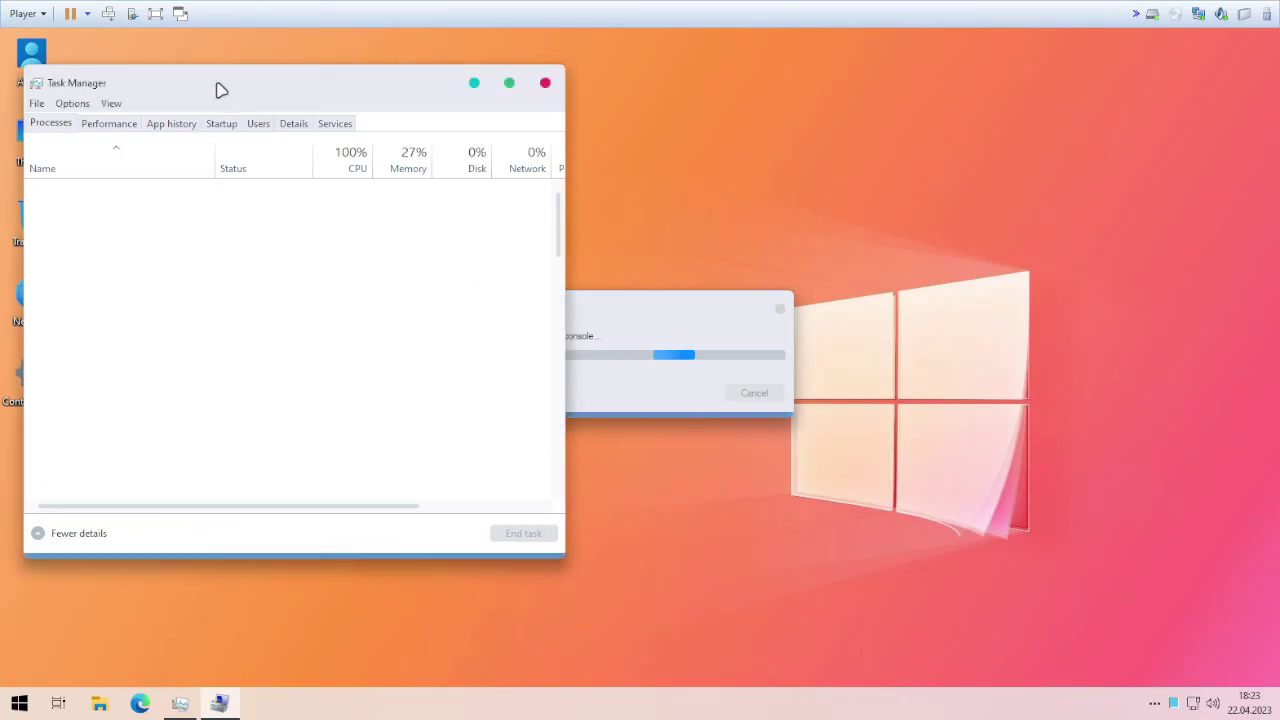
pyautogui.click(682, 373)
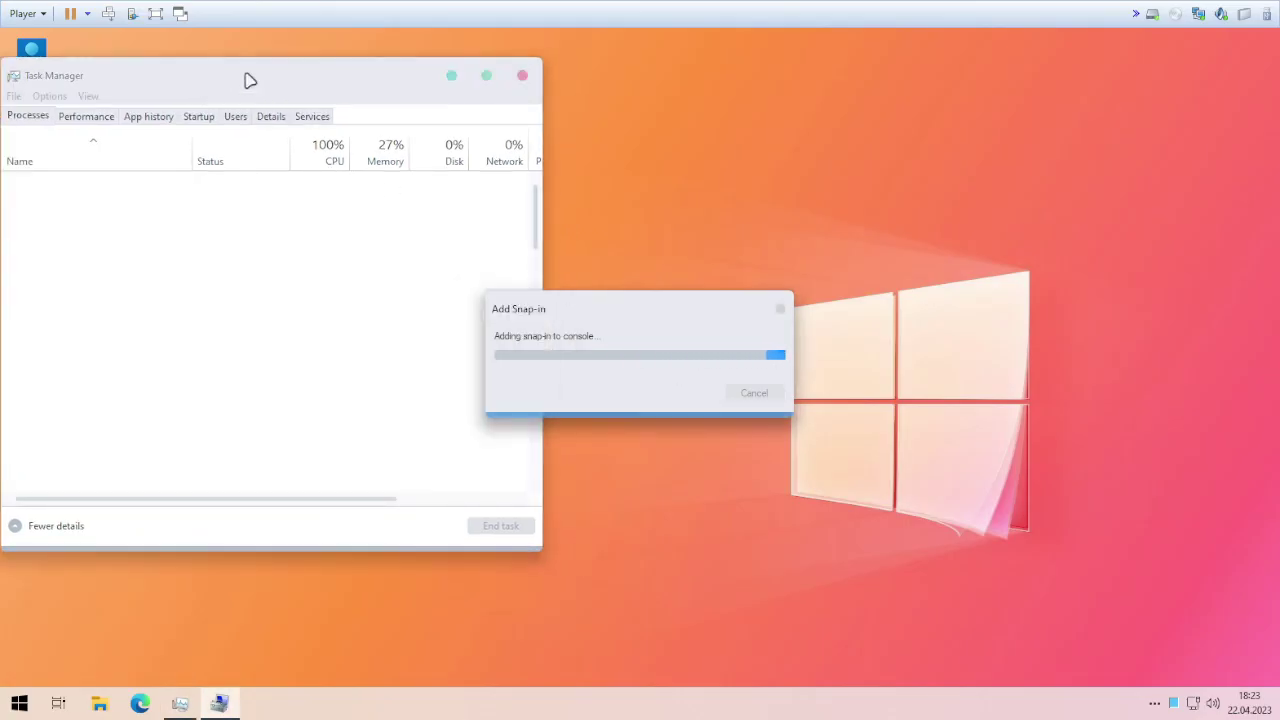
pyautogui.moveTo(250, 80); pyautogui.dragTo(272, 66)
pyautogui.click(703, 354)
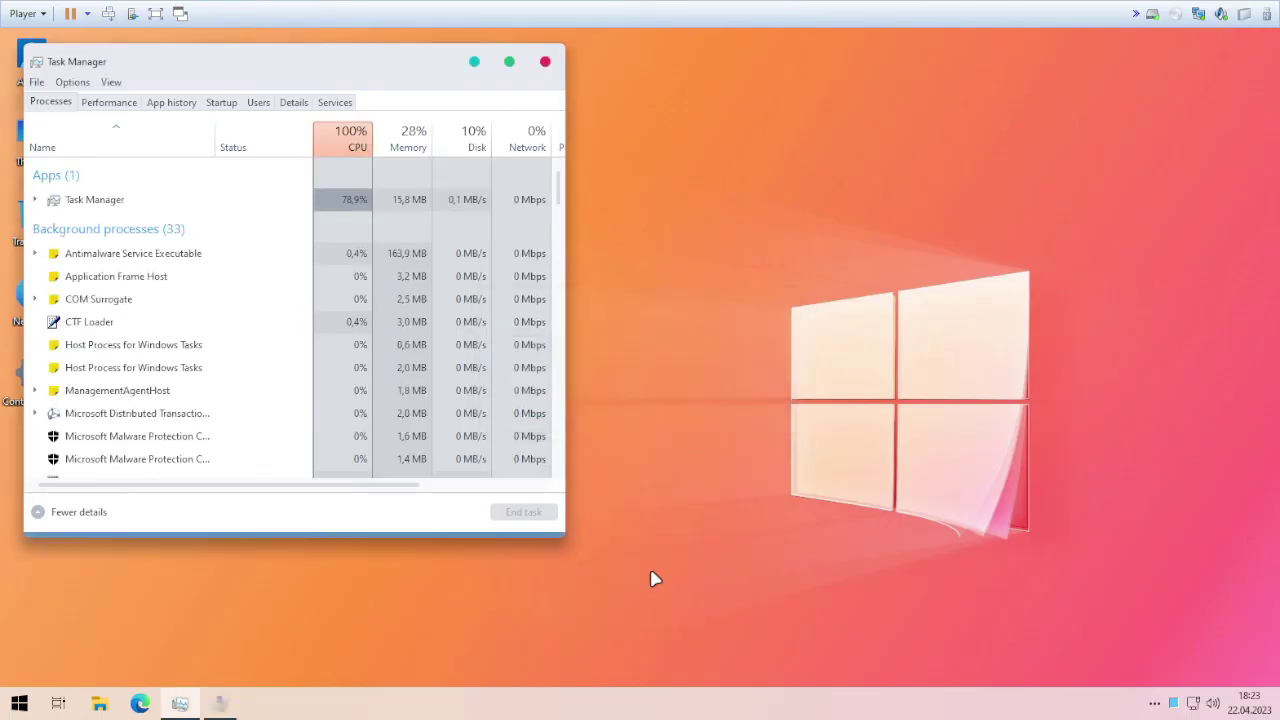
pyautogui.moveTo(311, 69); pyautogui.dragTo(978, 173)
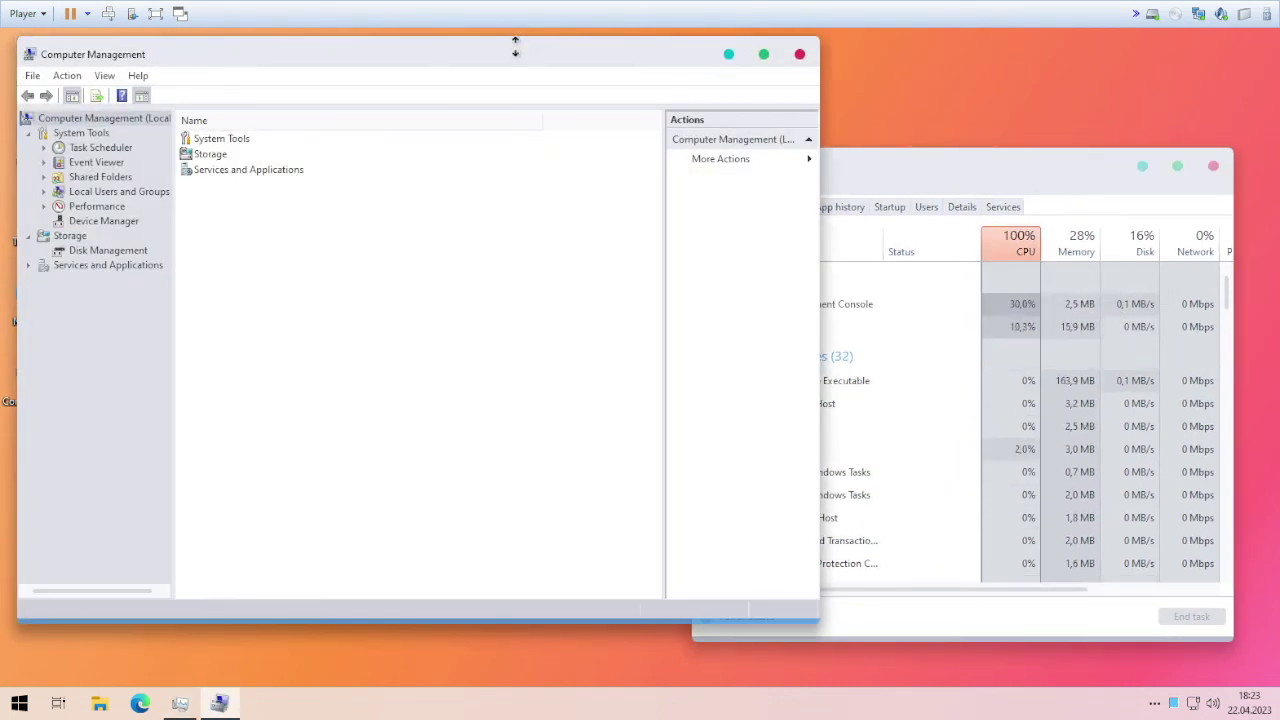
# Close both Computer Management and Task Manager.
pyautogui.click(800, 55)
pyautogui.moveTo(963, 169); pyautogui.dragTo(602, 147)
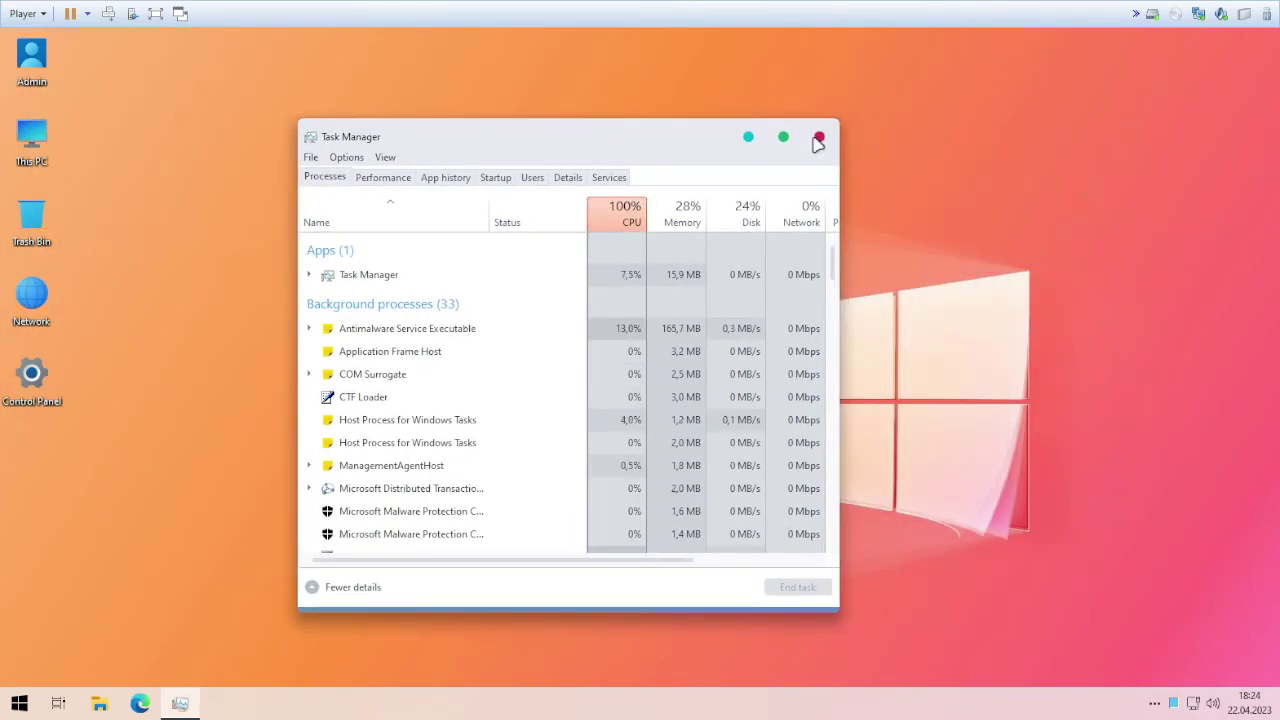
pyautogui.click(818, 138)
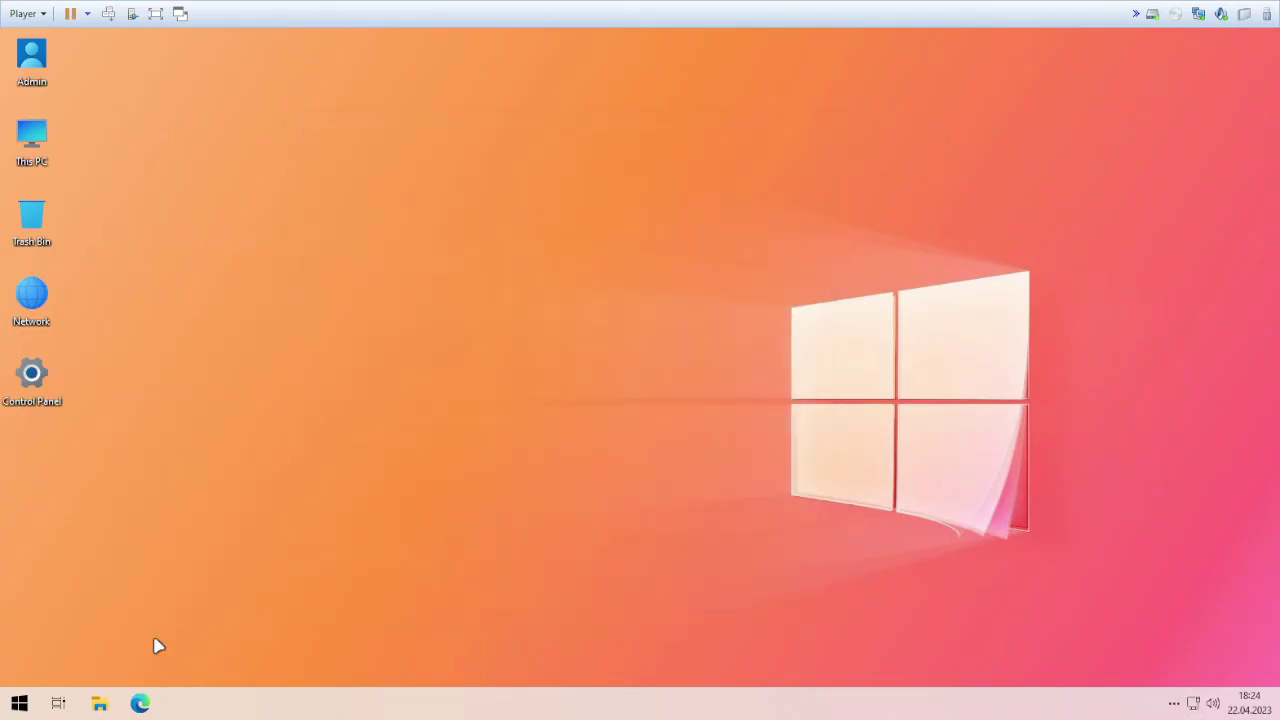
# Look over the Start menu's program folders and system links, and close it.
pyautogui.click(20, 705)
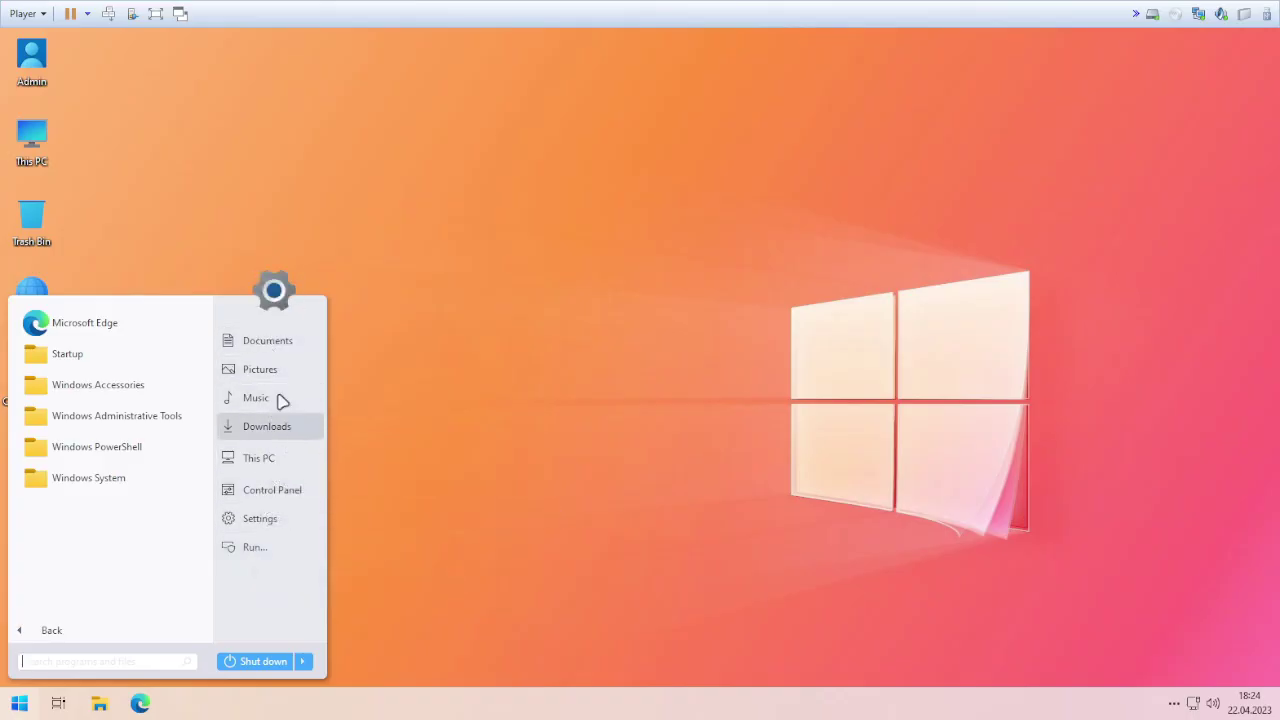
pyautogui.click(405, 408)
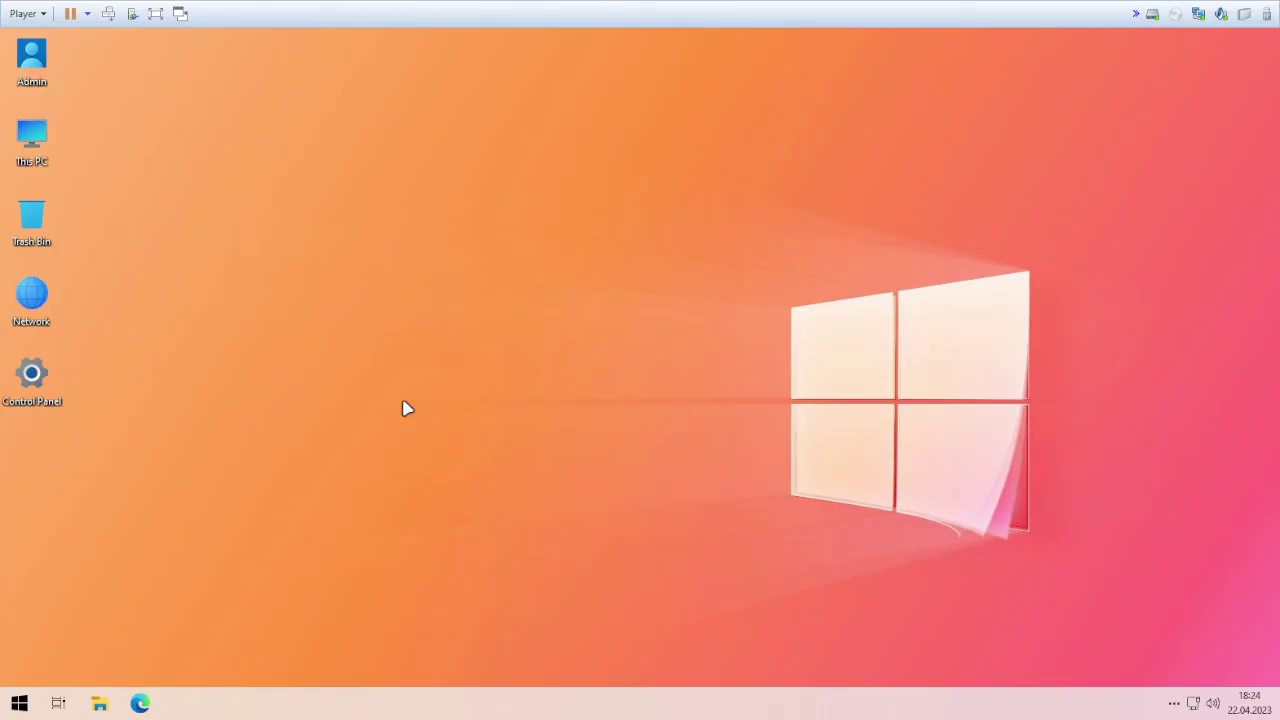
pyautogui.moveTo(571, 251); pyautogui.dragTo(989, 517)
pyautogui.moveTo(1051, 568); pyautogui.dragTo(760, 237)
pyautogui.moveTo(648, 210); pyautogui.dragTo(1043, 571)
# Check the hidden notification area icons again and return to the empty desktop.
pyautogui.click(1174, 703)
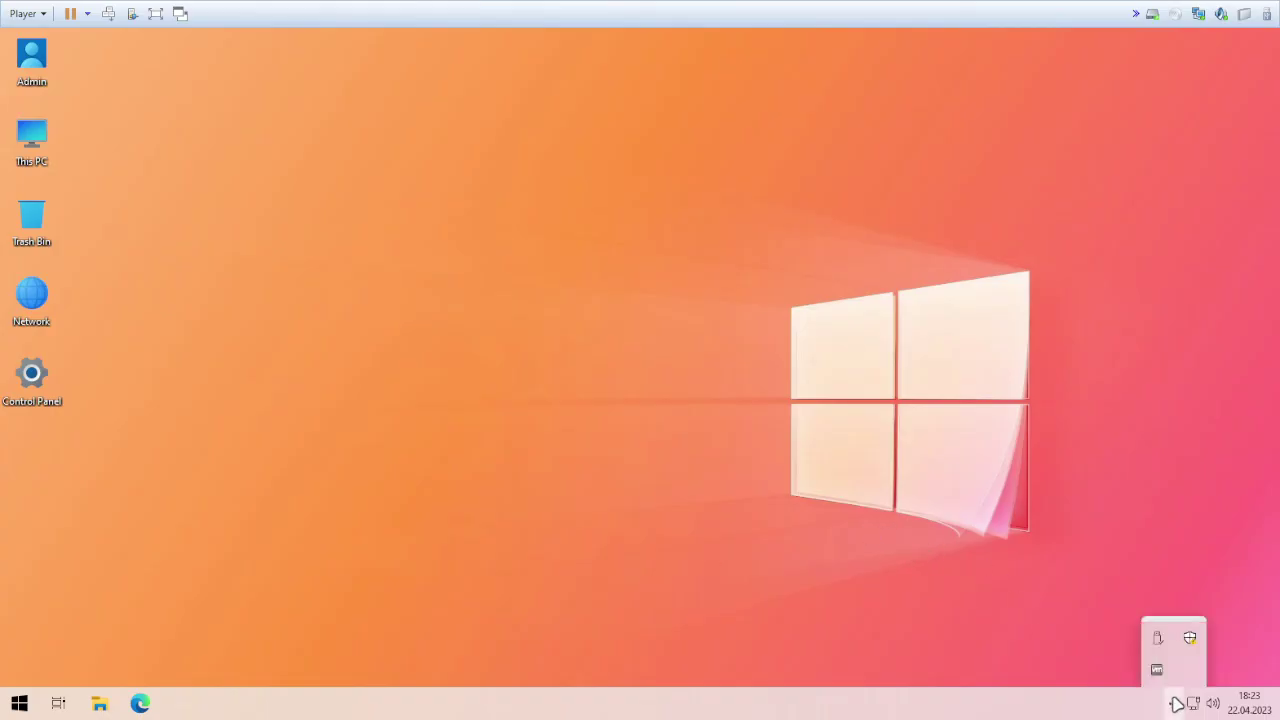
pyautogui.click(917, 603)
pyautogui.moveTo(1056, 210); pyautogui.dragTo(803, 532)
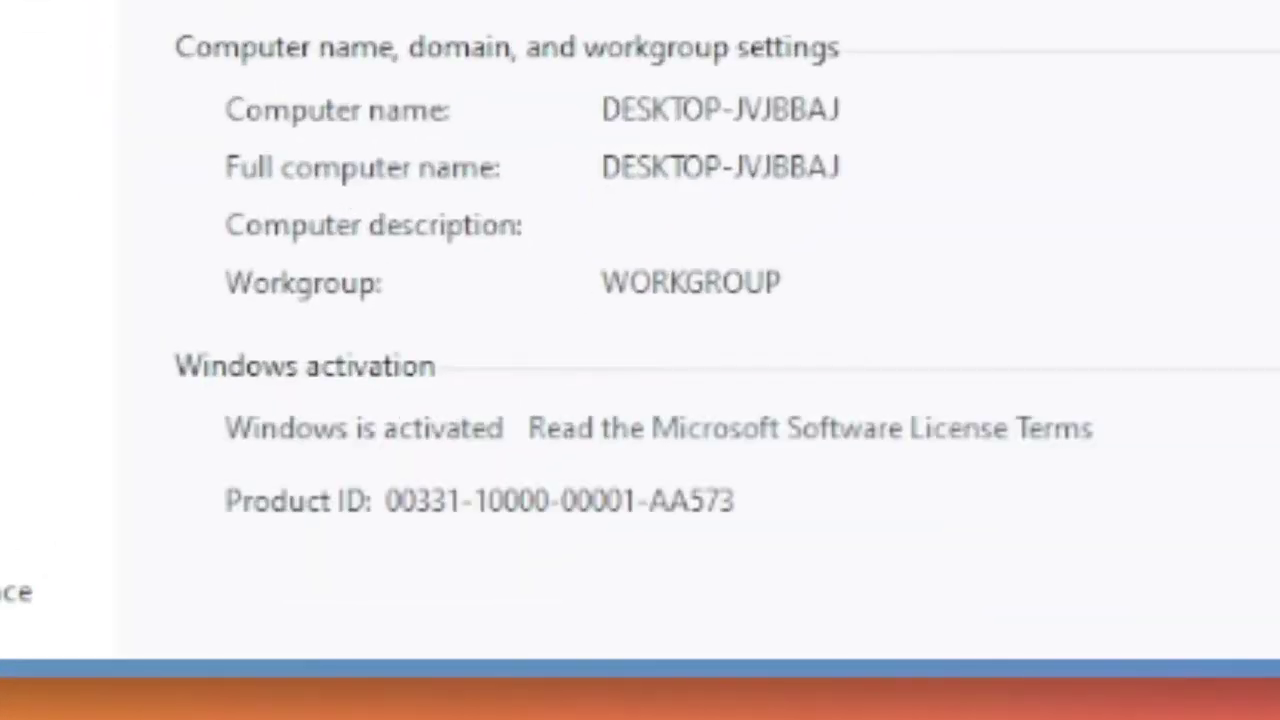